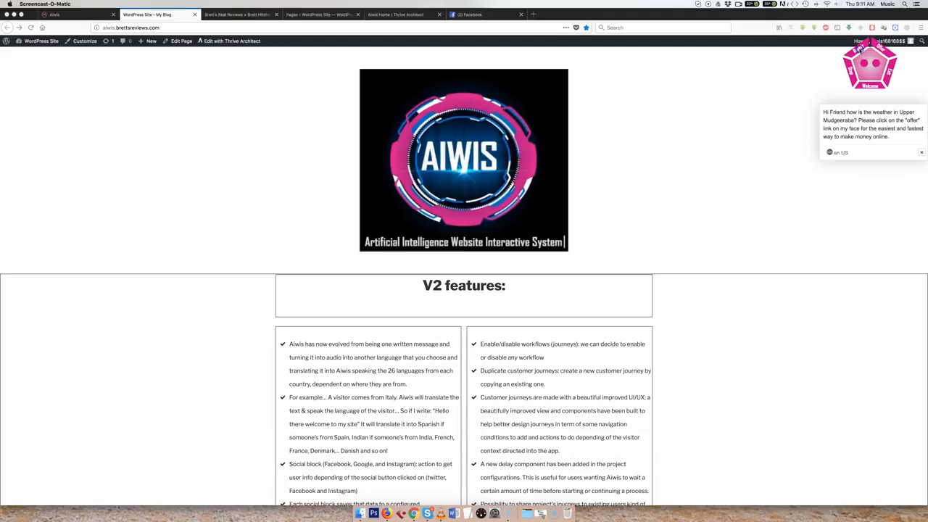
Open the offer link on the AIWIS face widget, look at the coaching offer page, and close it again.
click(859, 47)
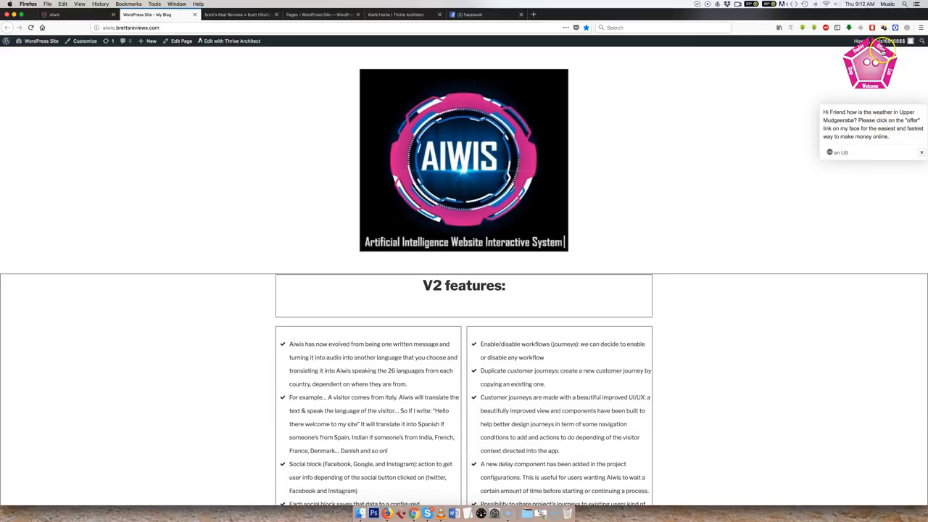
click(880, 48)
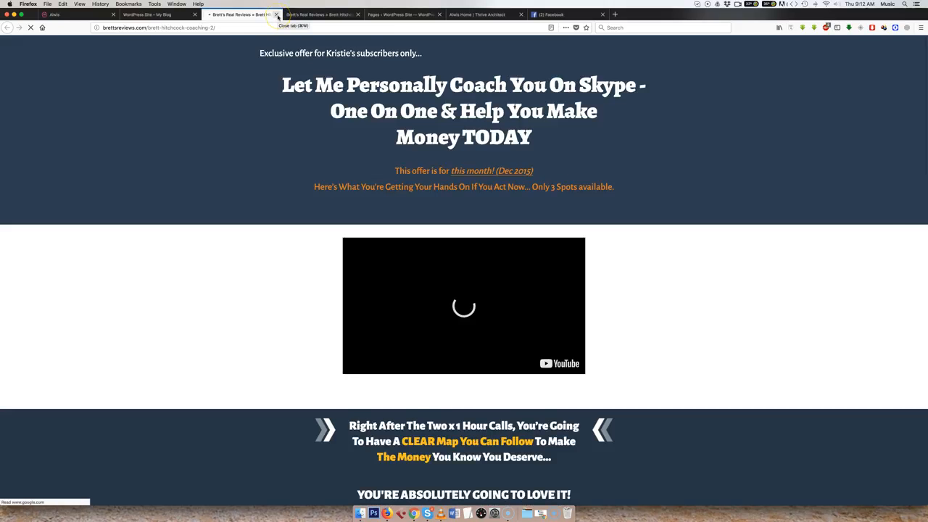
click(276, 14)
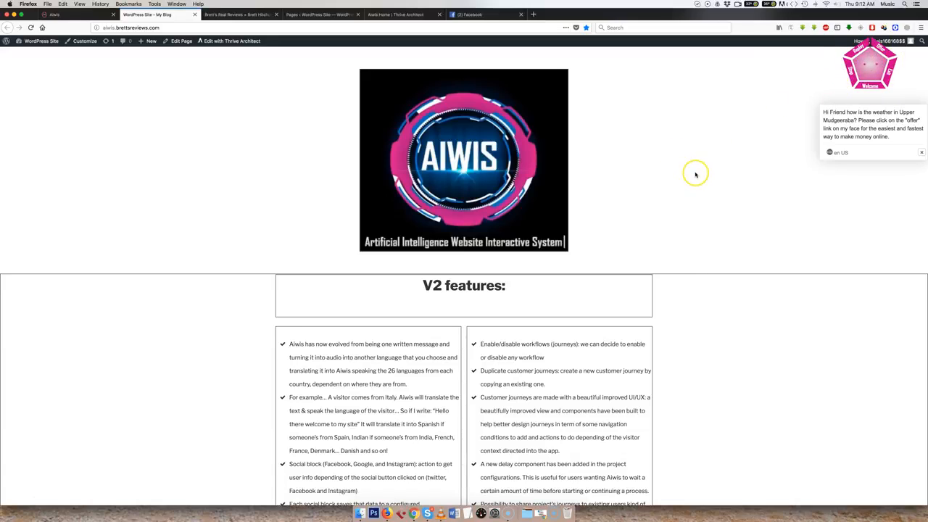
Examine the V2 and V1 feature lists on the AIWIS demo site.
scroll(696, 174, down, 3)
scroll(695, 174, down, 2)
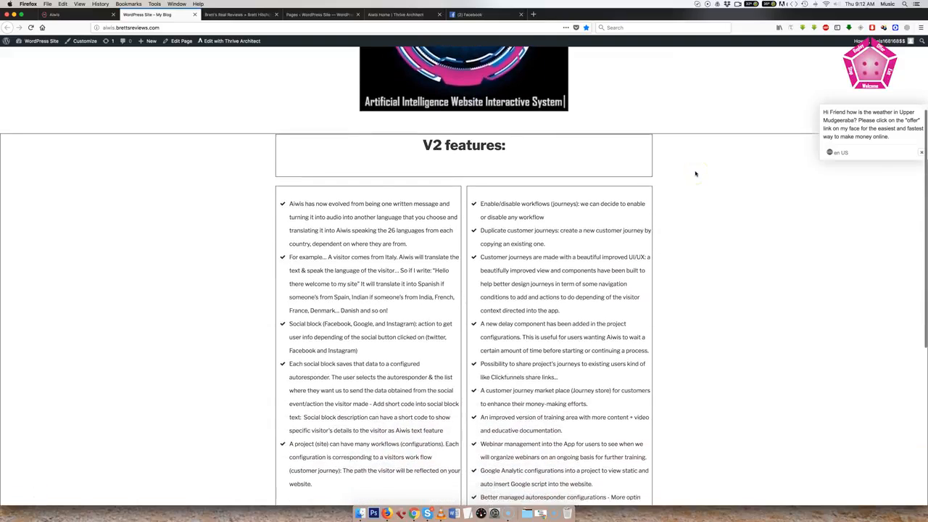
scroll(695, 174, down, 1)
scroll(695, 174, up, 1)
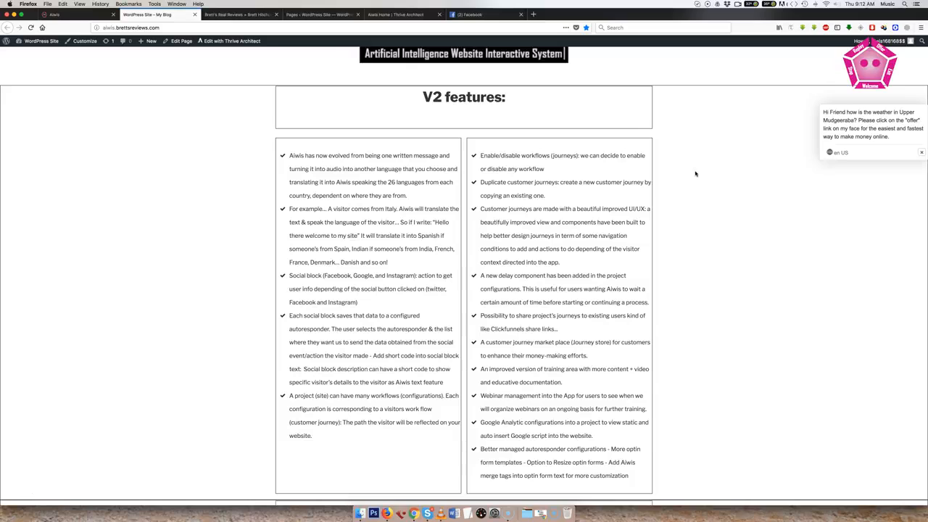
scroll(695, 174, down, 7)
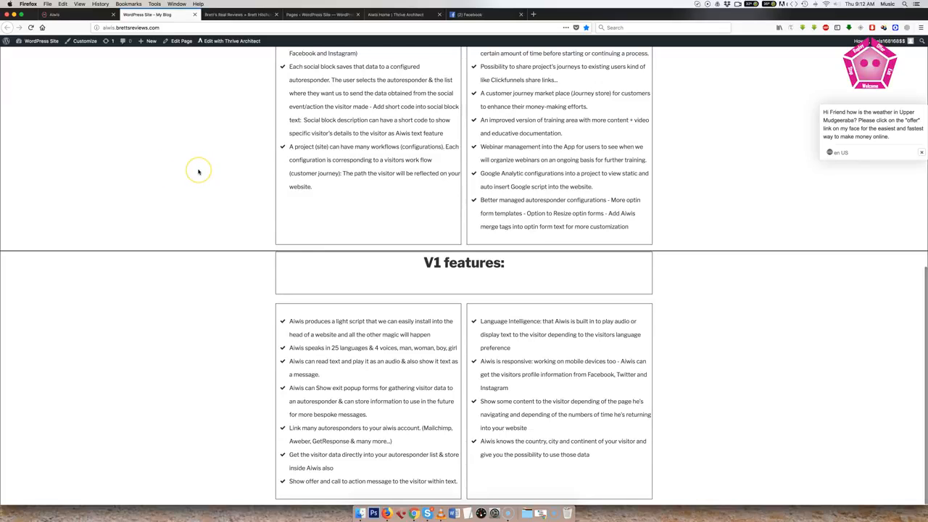
scroll(198, 172, up, 5)
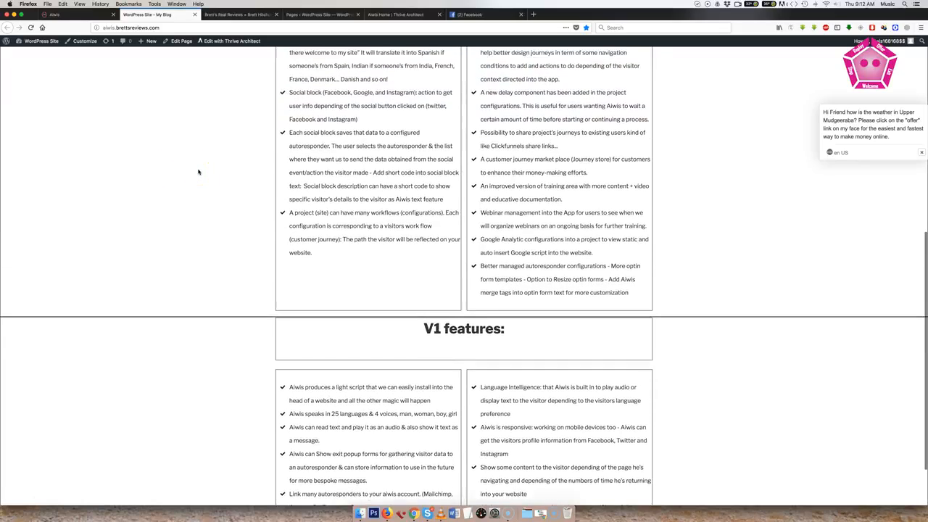
scroll(198, 171, up, 5)
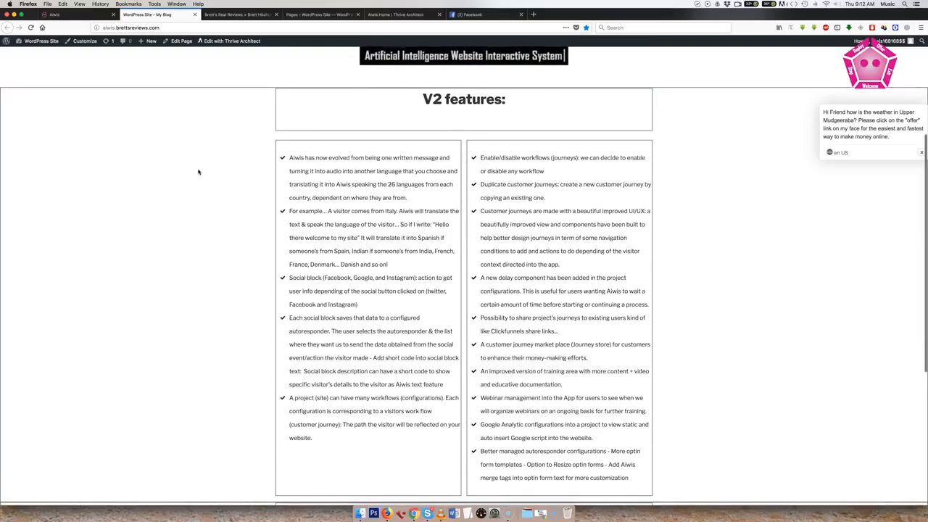
scroll(198, 172, up, 4)
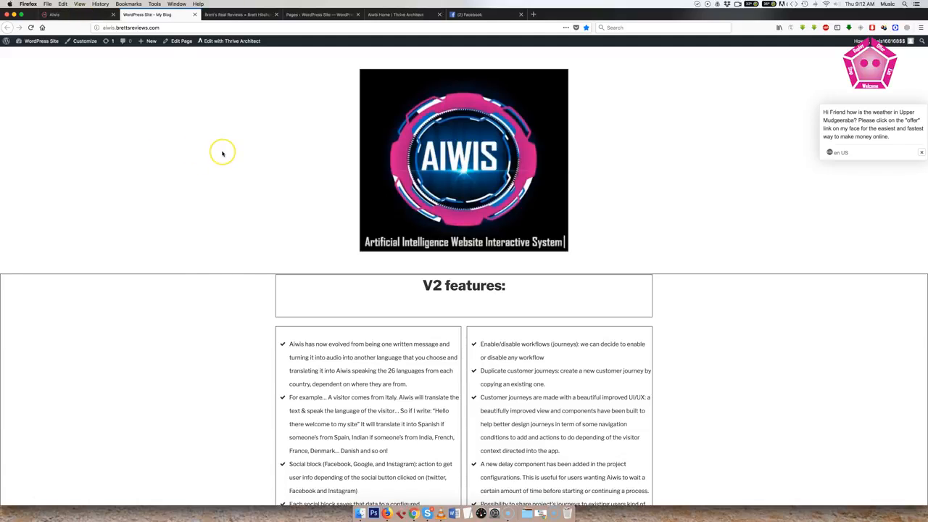
scroll(223, 153, down, 1)
scroll(223, 153, down, 10)
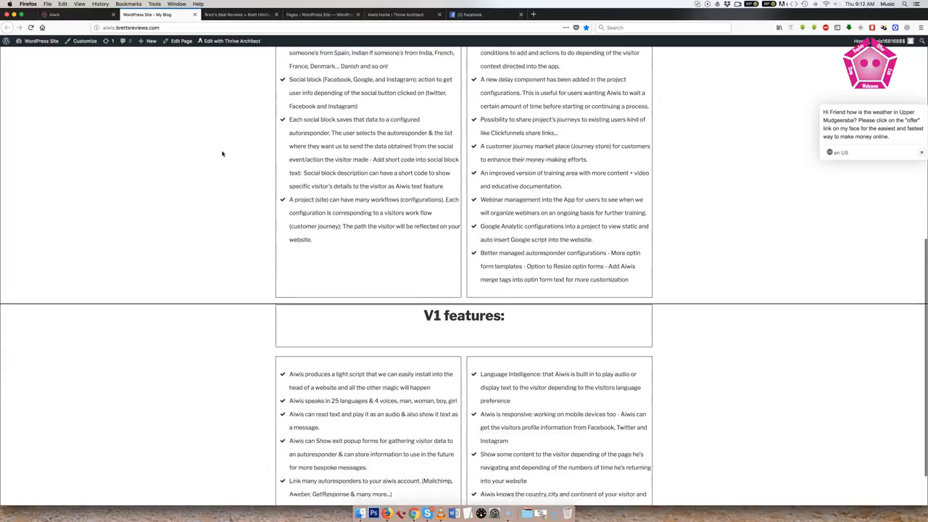
scroll(223, 153, up, 9)
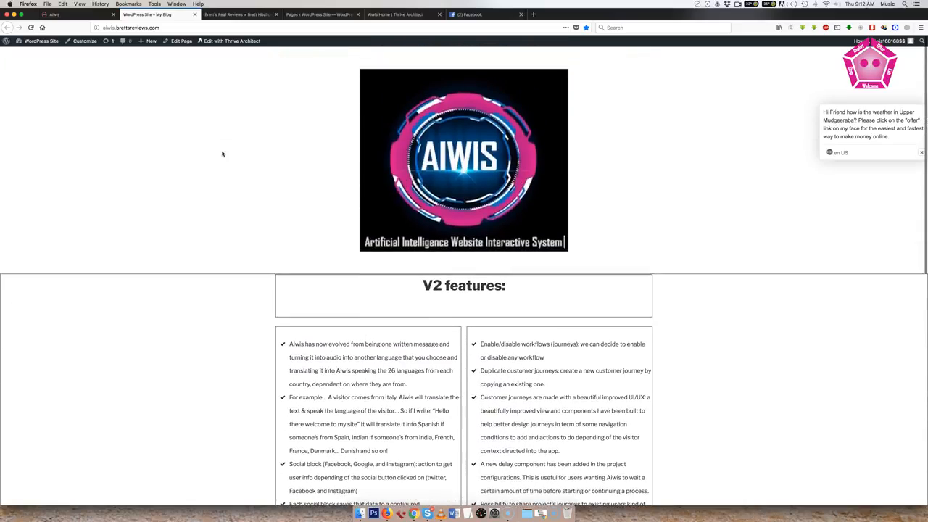
In the Aiwis dashboard, open the Test 3 project's Test 3 trail for editing and delete its Optin Form and Face steps.
click(73, 14)
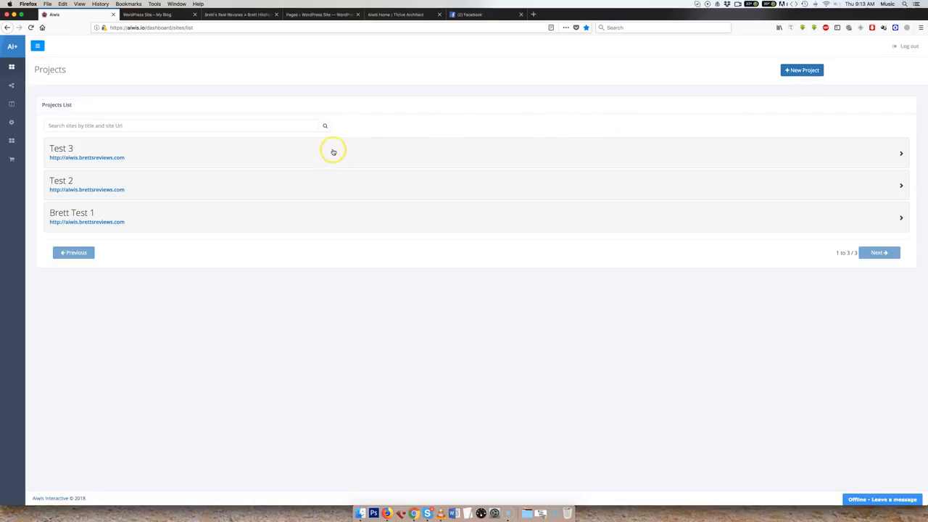
click(901, 155)
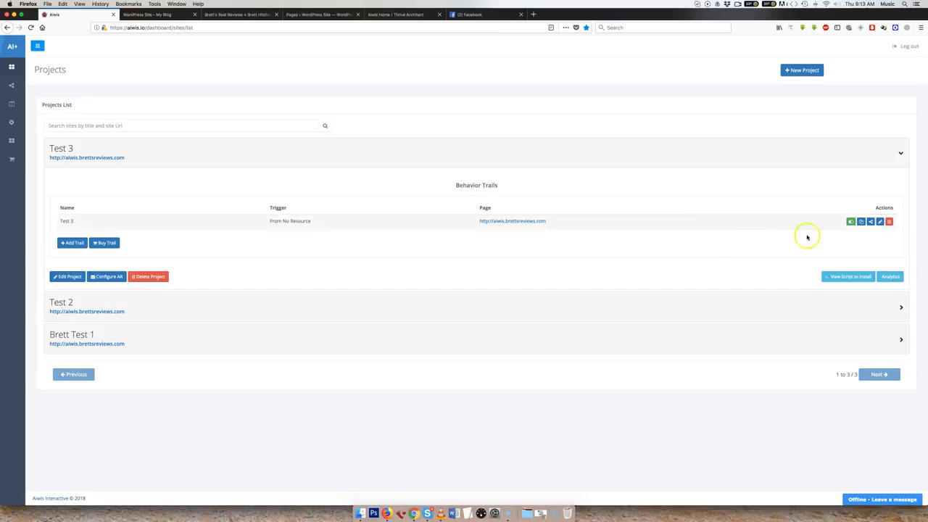
click(880, 222)
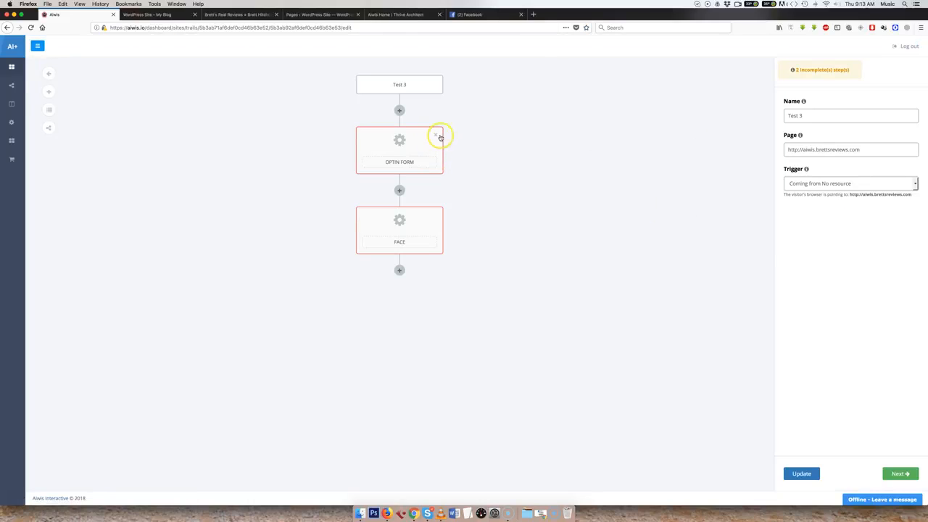
click(435, 134)
click(435, 135)
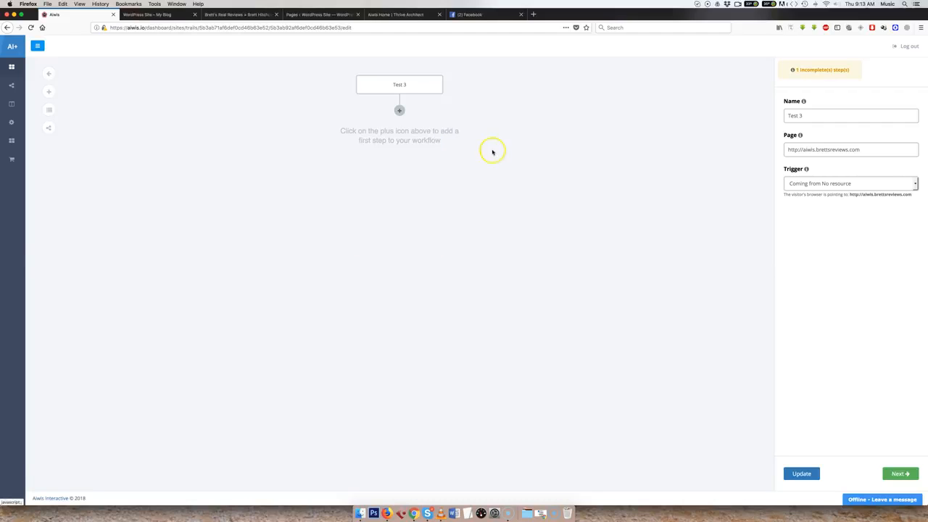
Review the Test 3 trail's name, page address and trigger, checking the page address against the live demo site.
click(807, 116)
drag(782, 120, 813, 115)
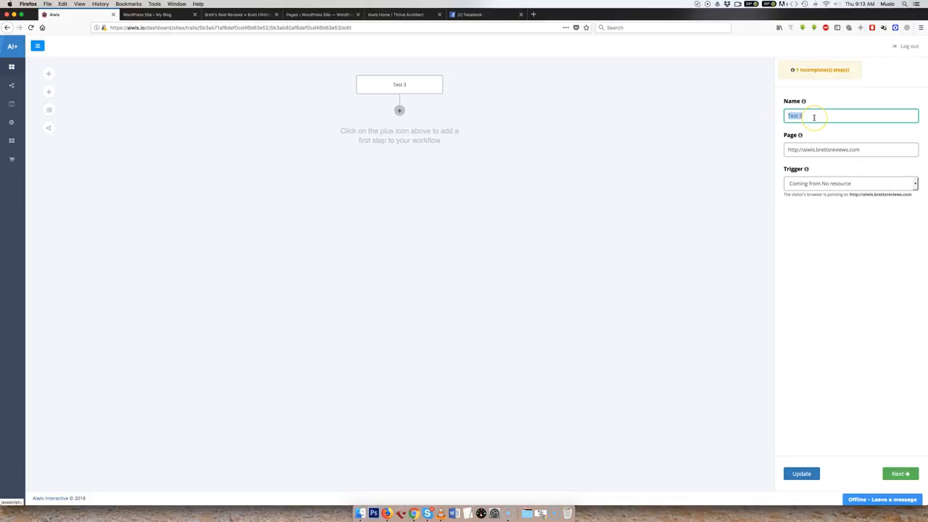
drag(863, 149, 783, 149)
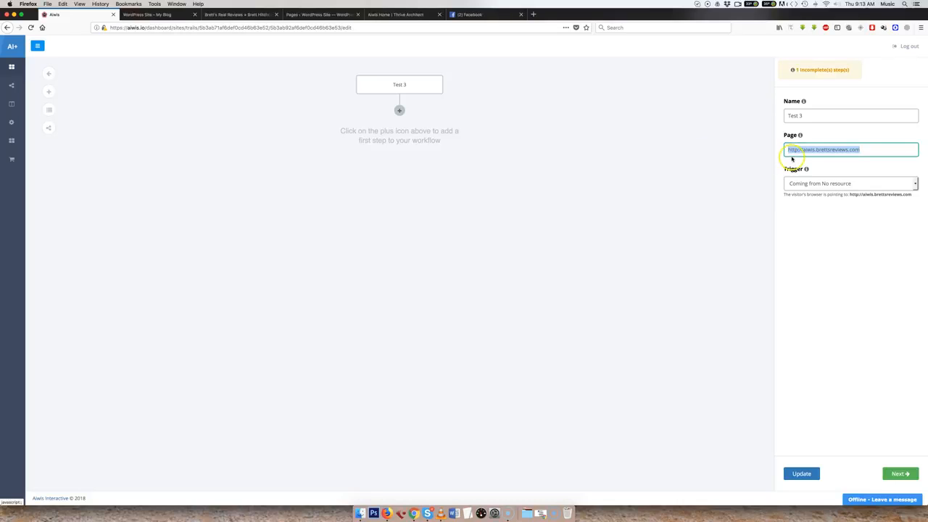
click(167, 15)
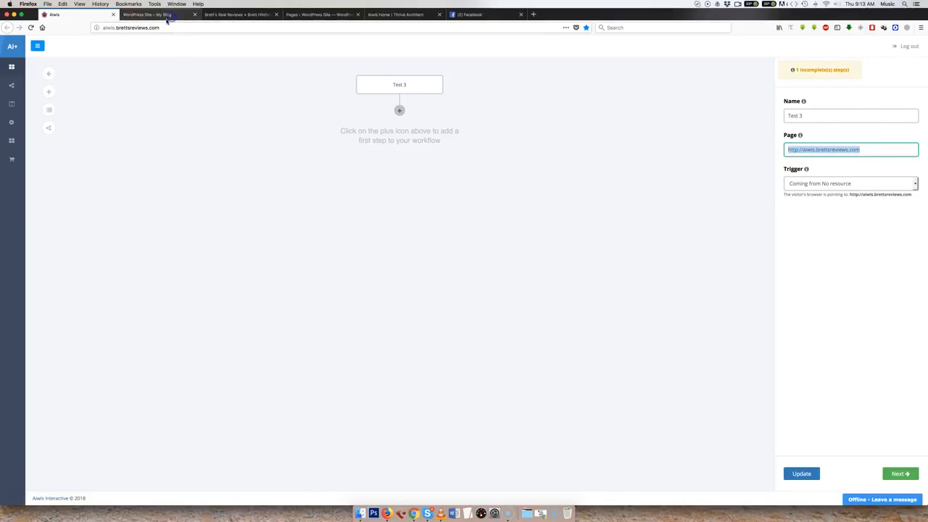
click(92, 15)
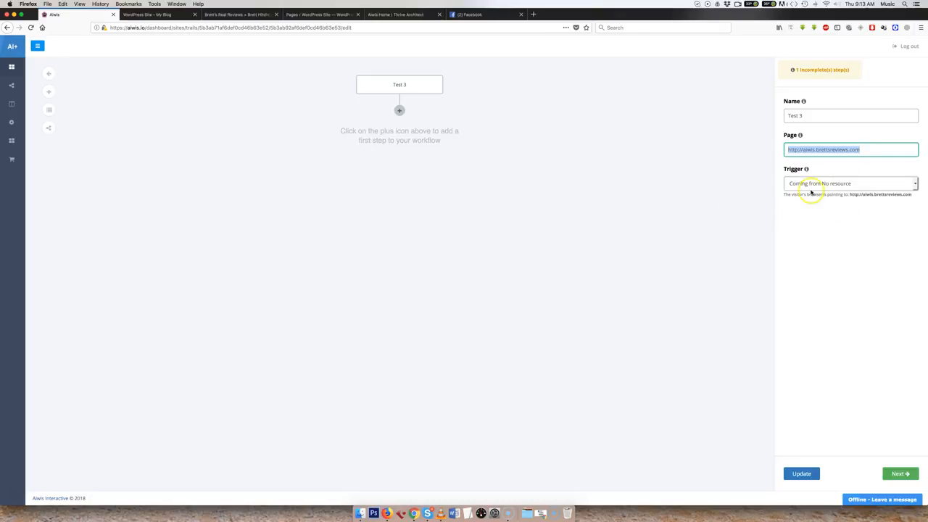
click(829, 221)
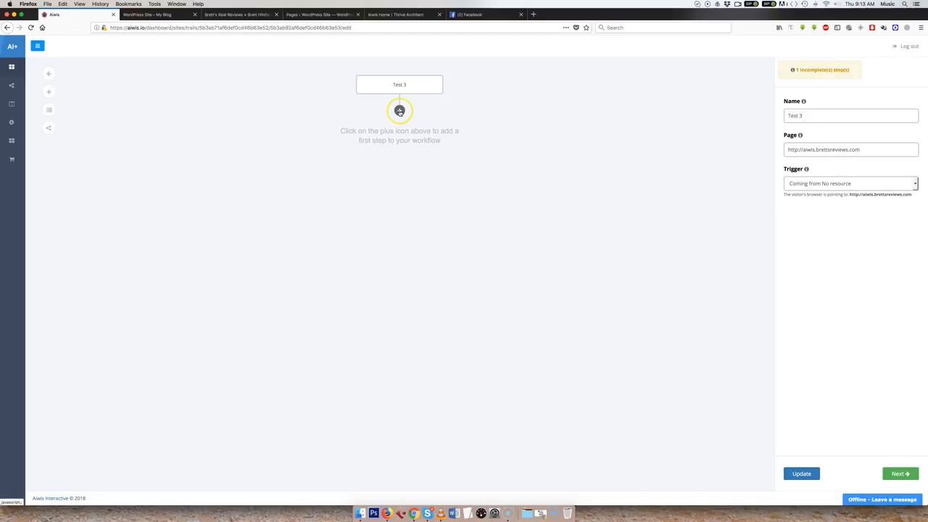
Add an action as the first step of the Test 3 workflow and set its type to Show Face.
click(399, 111)
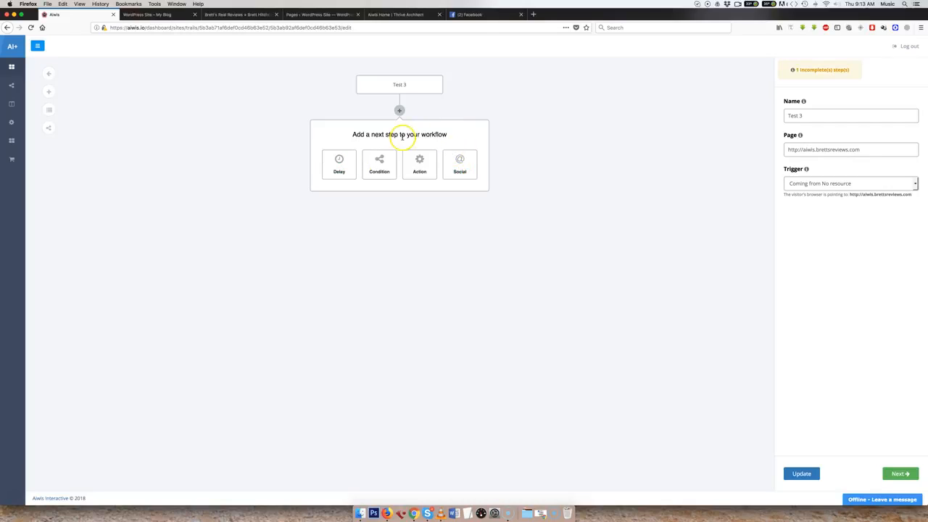
click(419, 161)
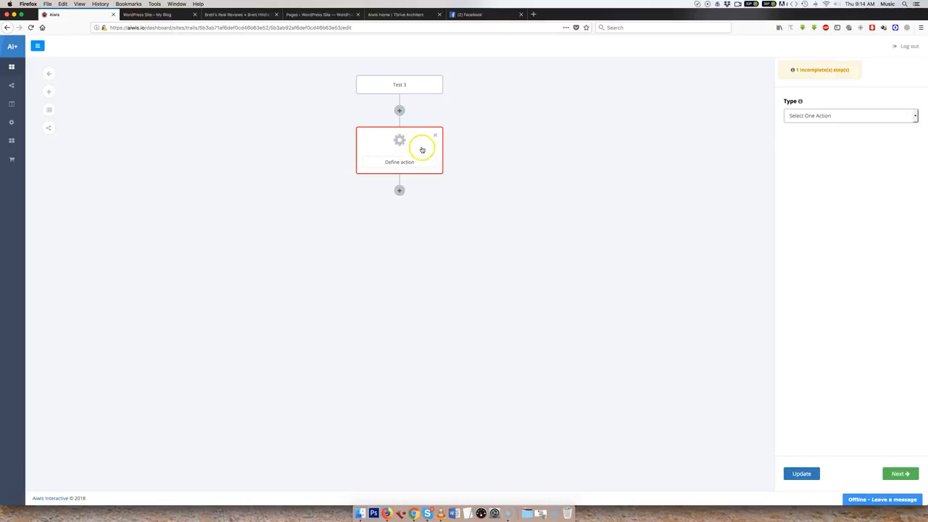
click(807, 117)
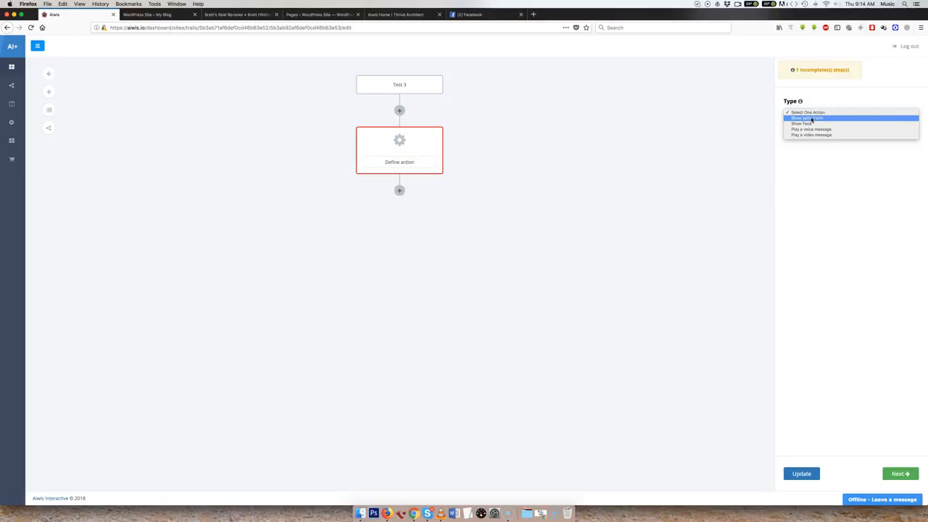
click(807, 125)
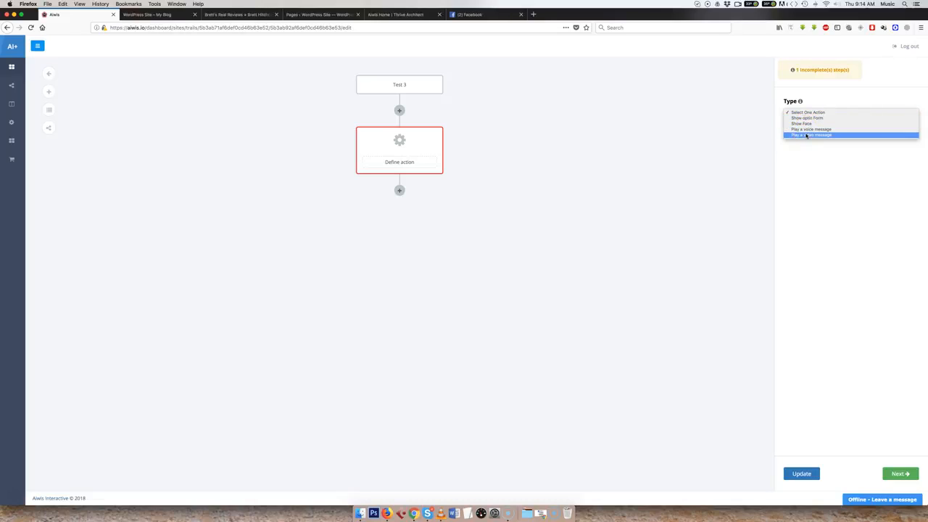
click(802, 125)
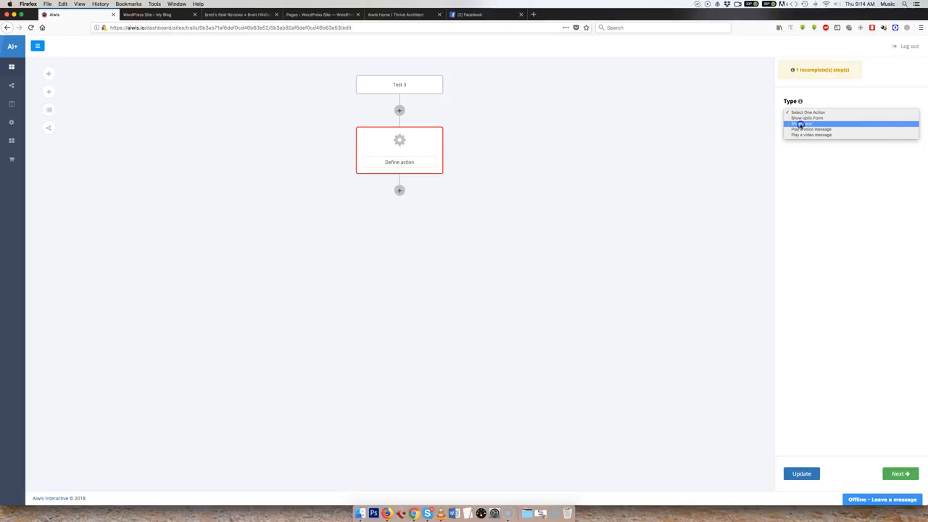
click(801, 125)
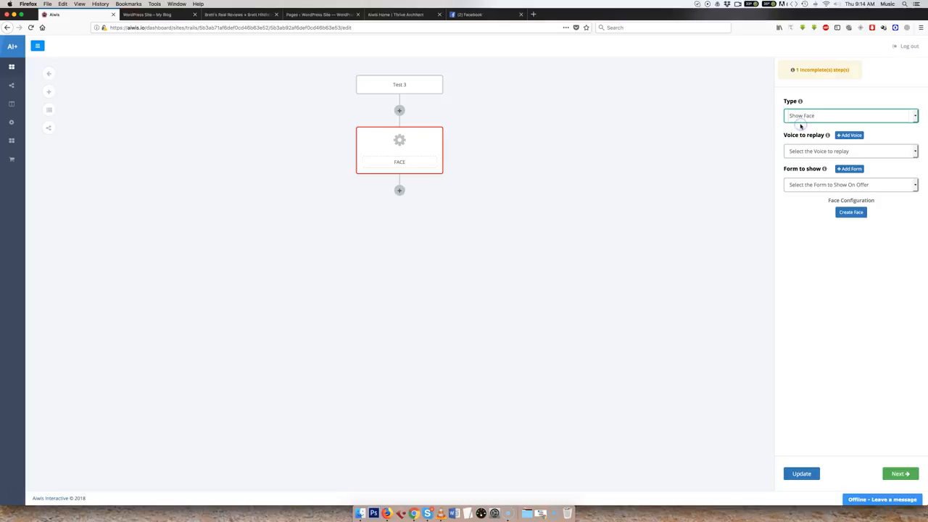
Check the face widget on the demo site, then add a voice message for the Face step with Language Intelligence enabled.
click(148, 15)
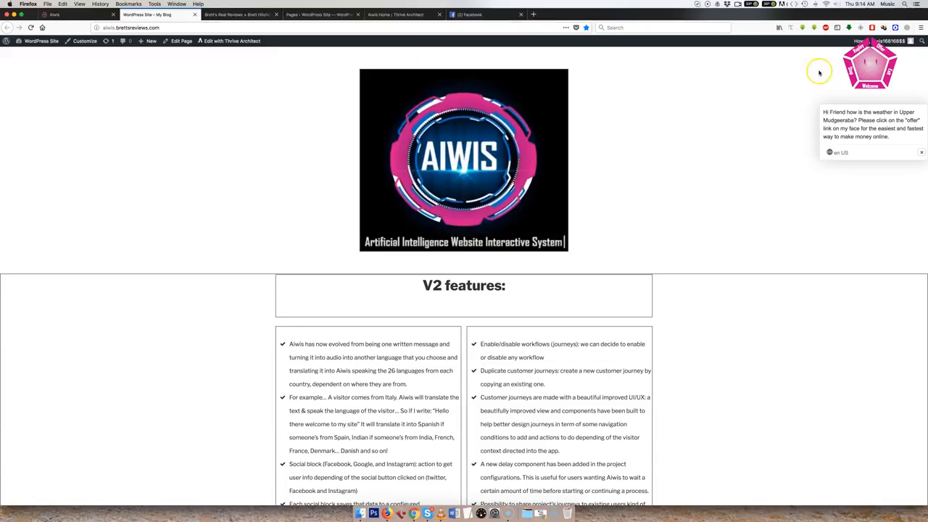
click(72, 14)
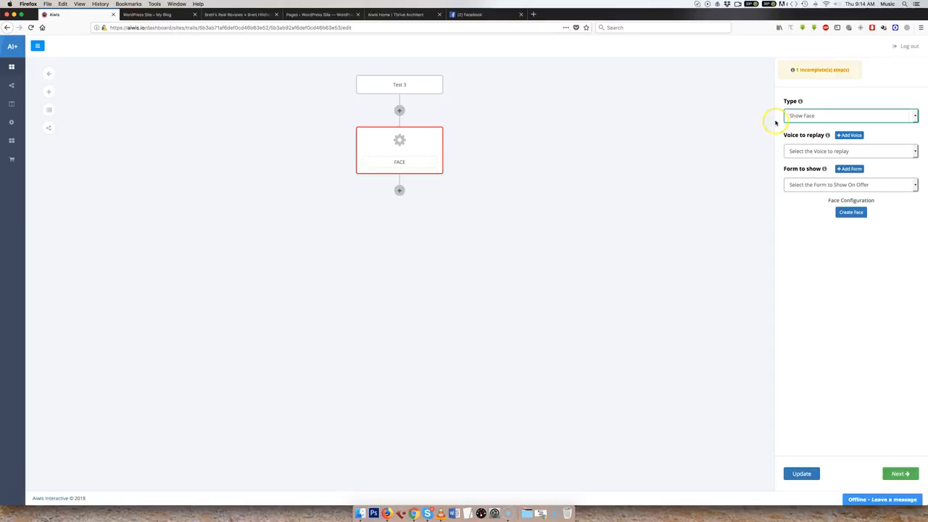
click(848, 137)
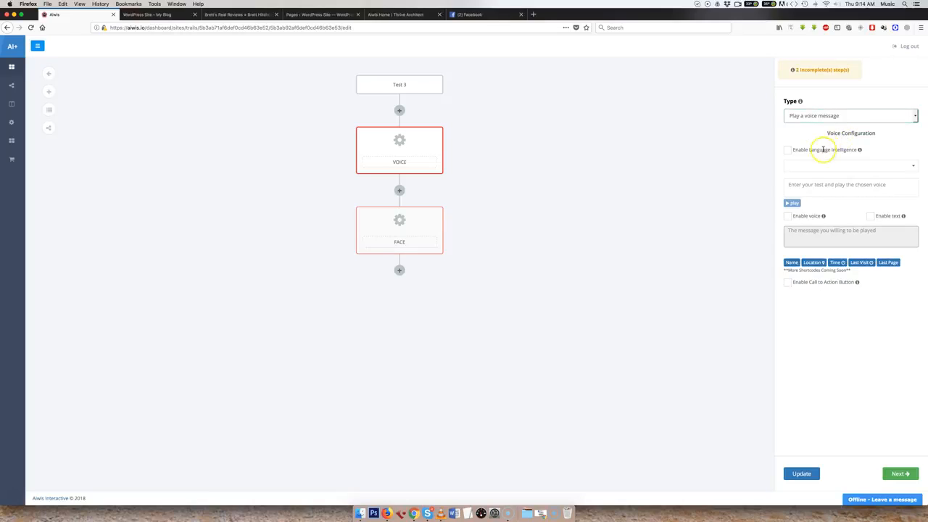
click(788, 152)
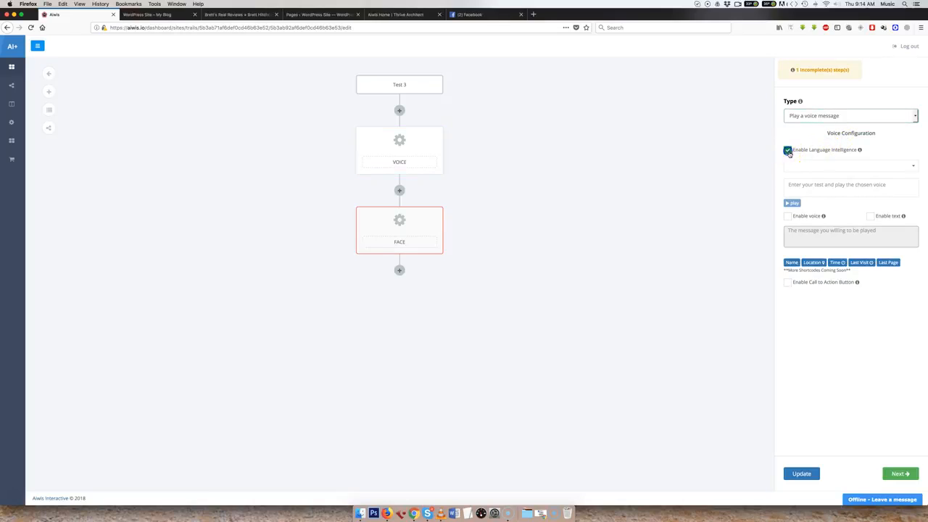
Browse the available voices for the voice message and choose Joanna (US English, Female).
click(826, 168)
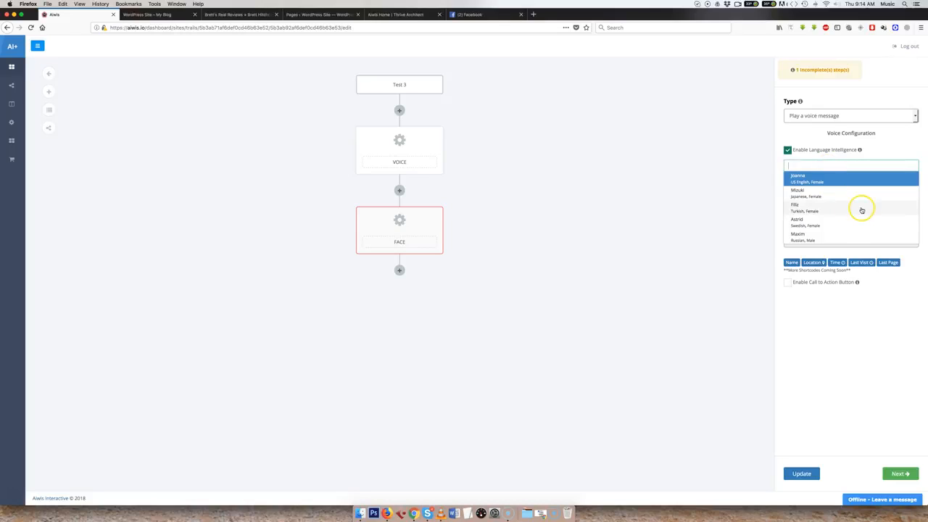
scroll(861, 211, down, 5)
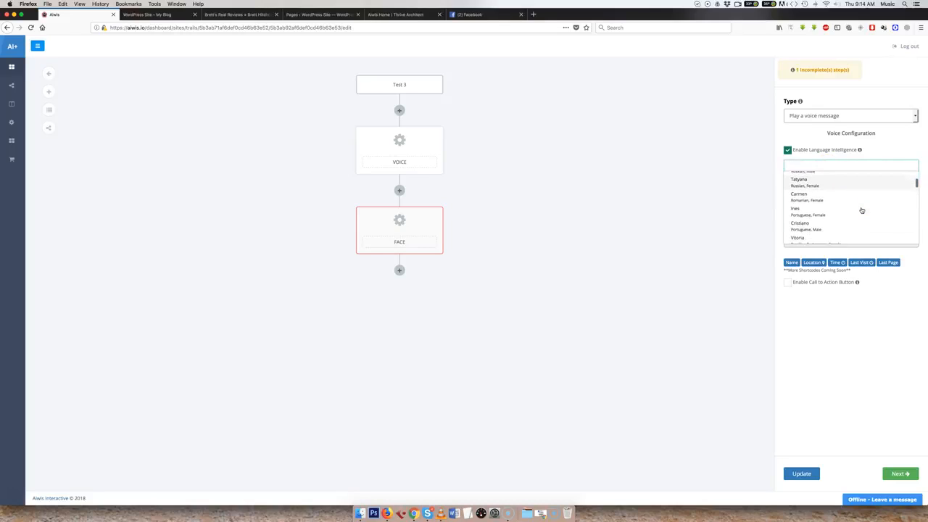
scroll(861, 210, down, 3)
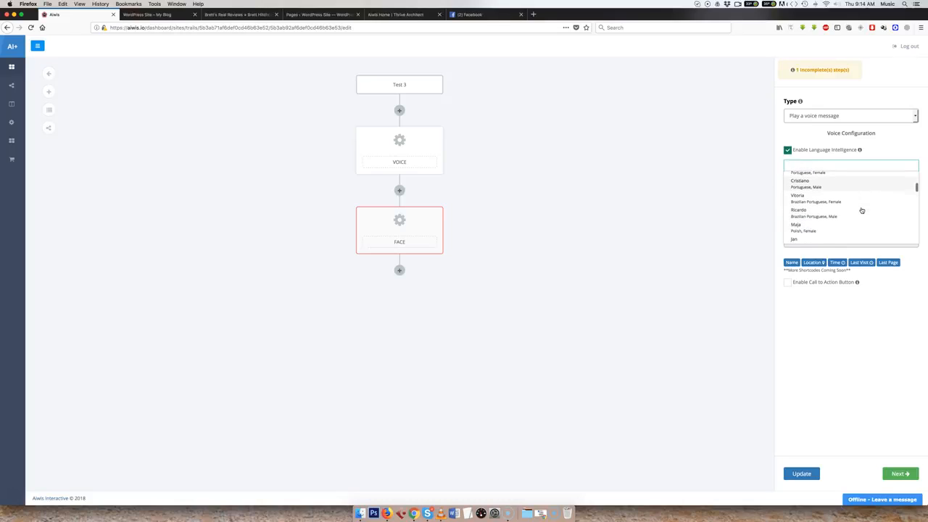
scroll(861, 210, down, 3)
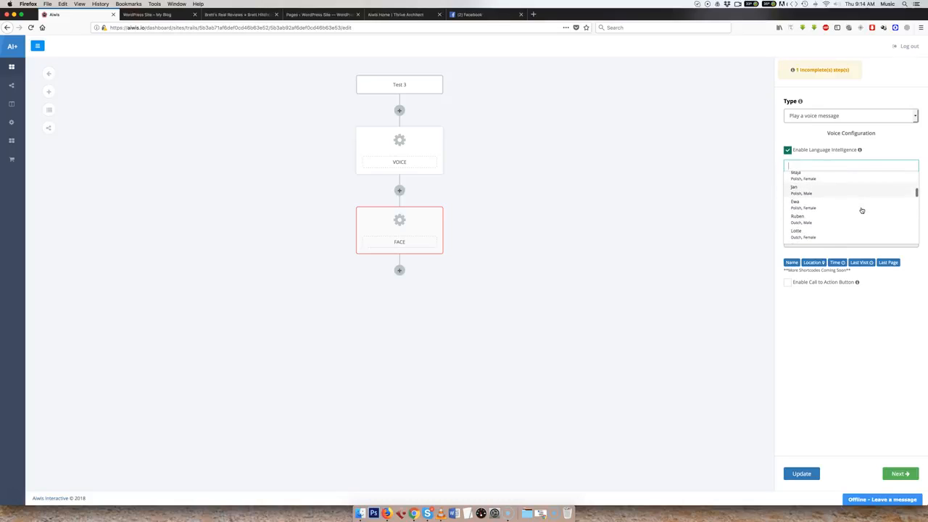
scroll(861, 210, down, 4)
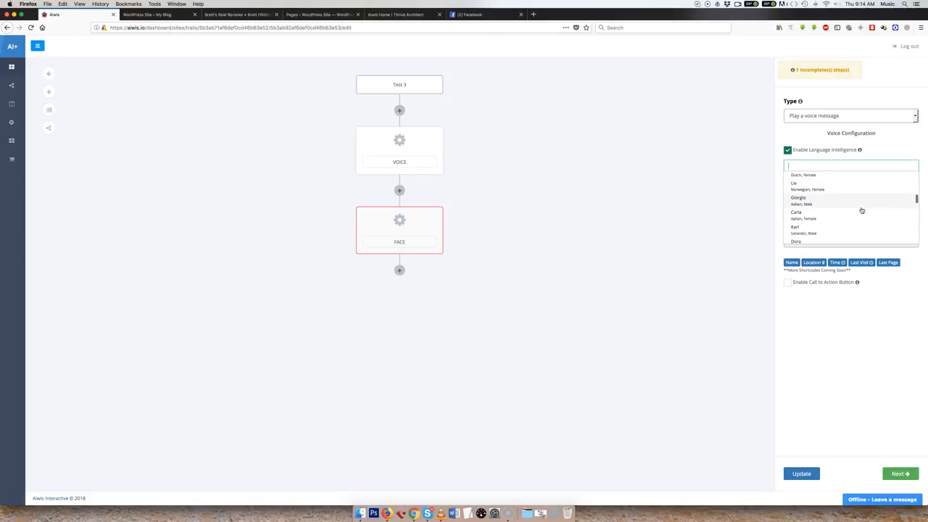
scroll(861, 210, down, 3)
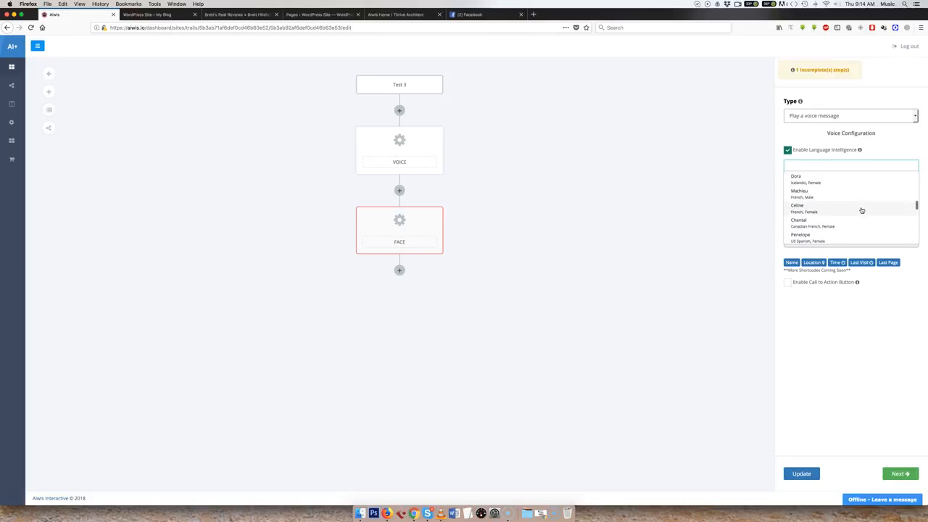
scroll(861, 210, down, 4)
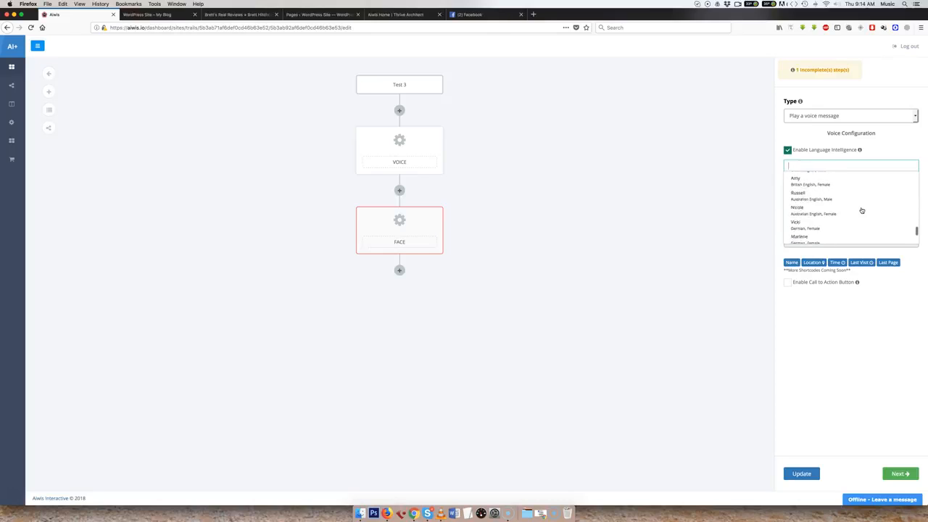
scroll(862, 211, down, 1)
scroll(861, 211, up, 10)
scroll(862, 210, up, 10)
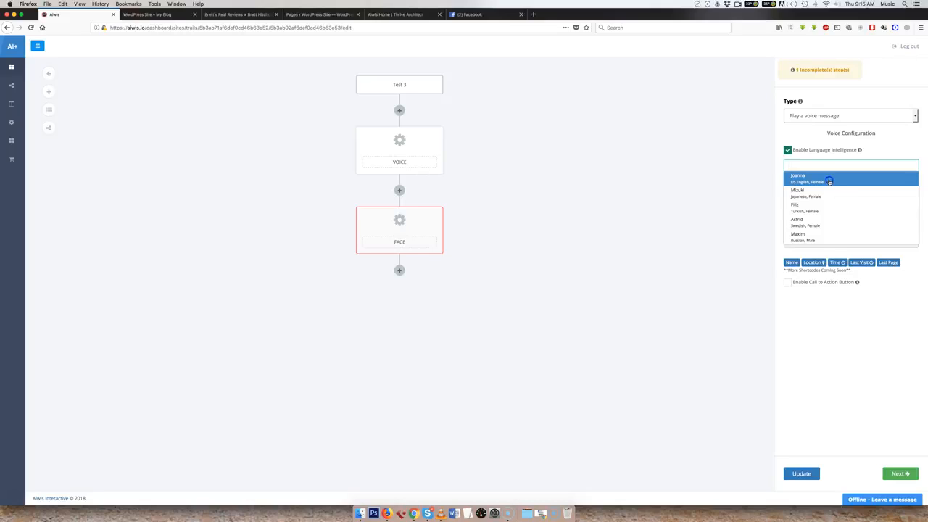
click(828, 182)
Enter the test text "Hello and welcome" for the chosen voice and play it, correcting the misspelled word before replaying.
click(801, 185)
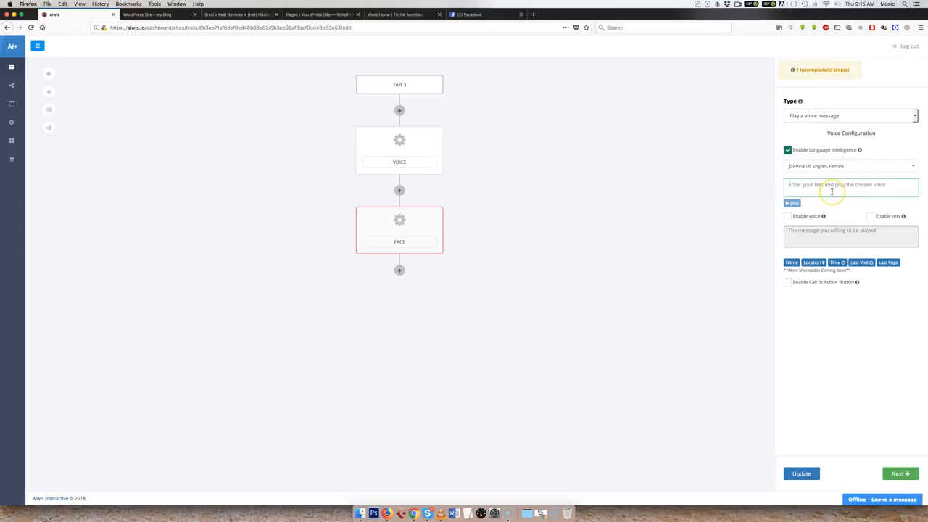
text(Hello and wlecome)
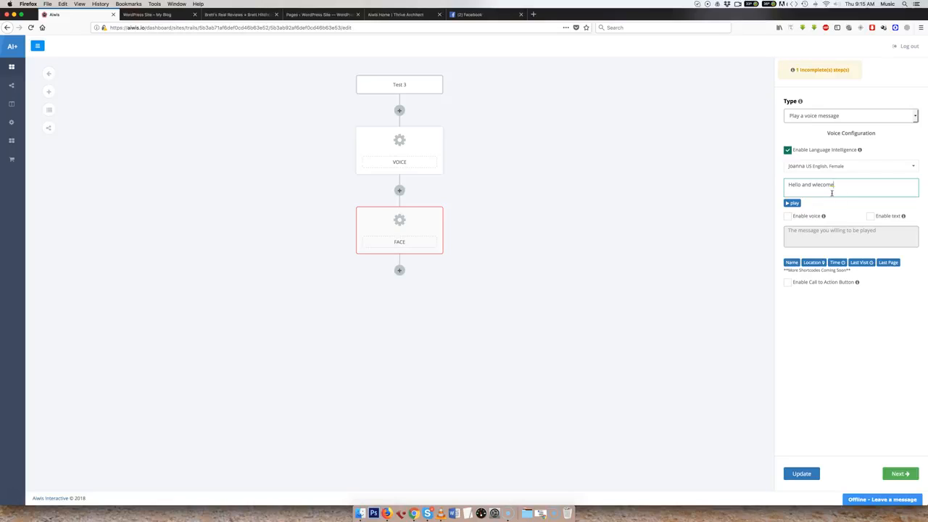
click(792, 203)
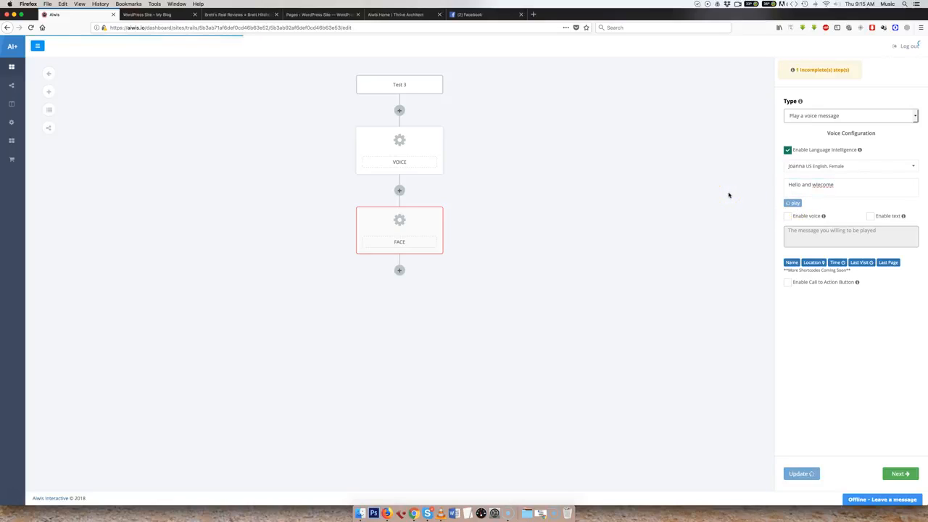
click(819, 186)
key(BackSpace)
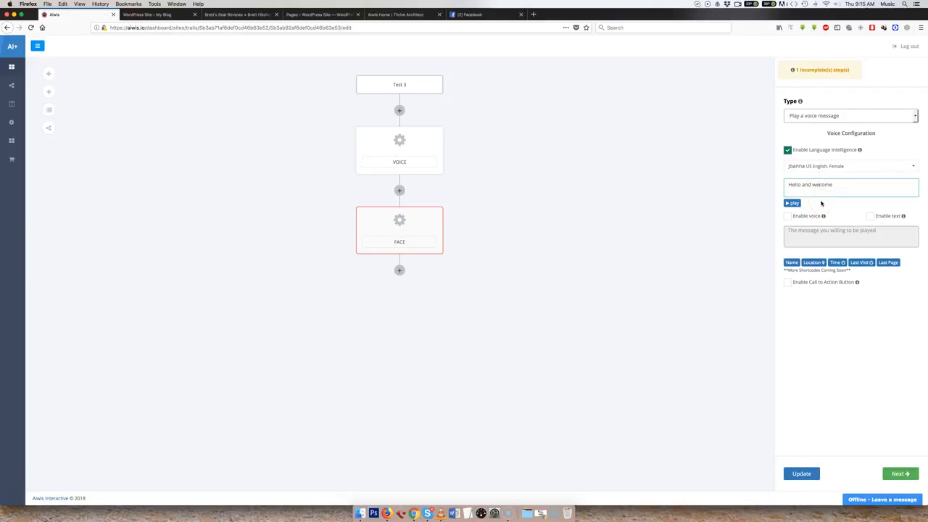
click(792, 203)
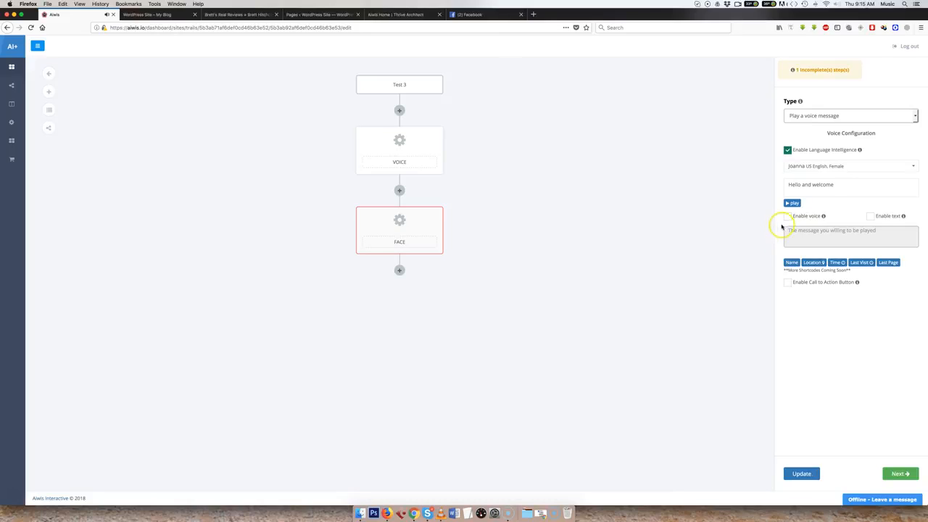
Enable both voice and text for the voice message, and check the talking face's text bubble on the demo site.
click(787, 216)
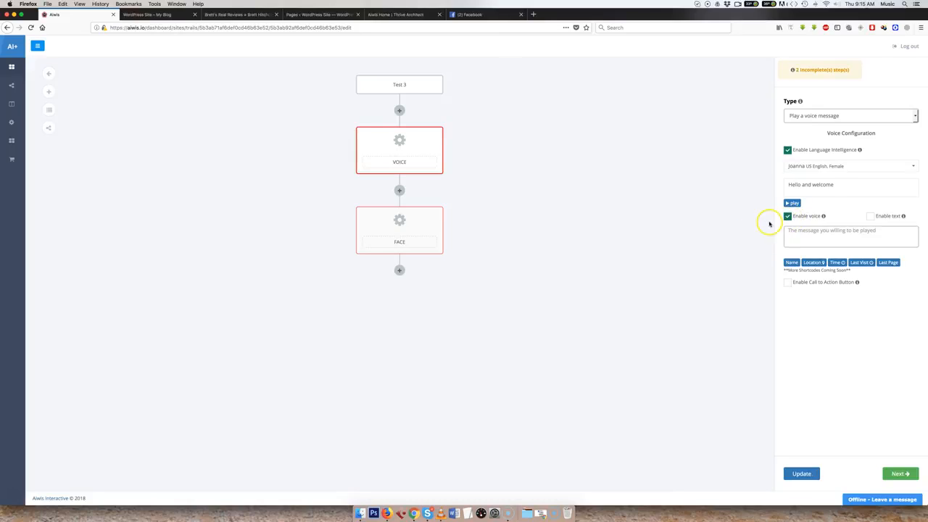
click(870, 216)
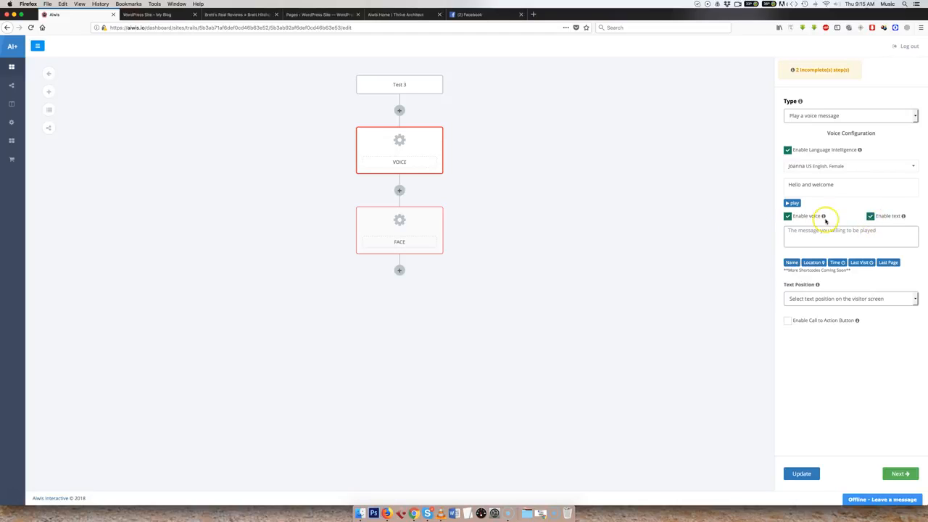
click(173, 15)
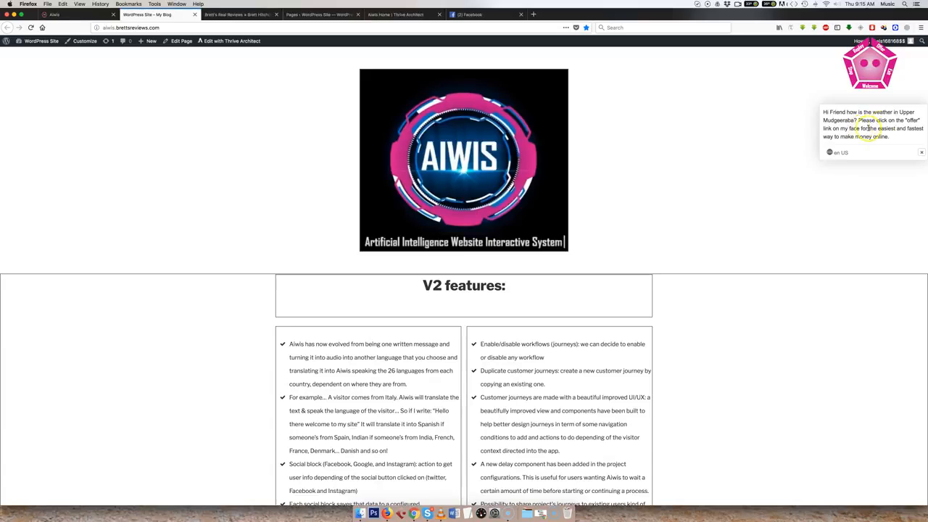
click(105, 14)
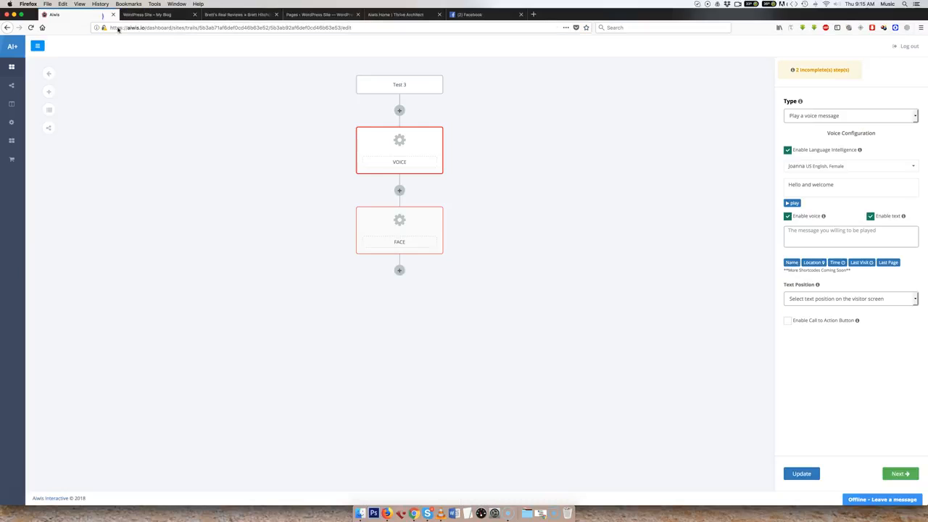
Clear the voice test text and place the cursor in the empty message field of the Voice step.
drag(837, 185, 729, 181)
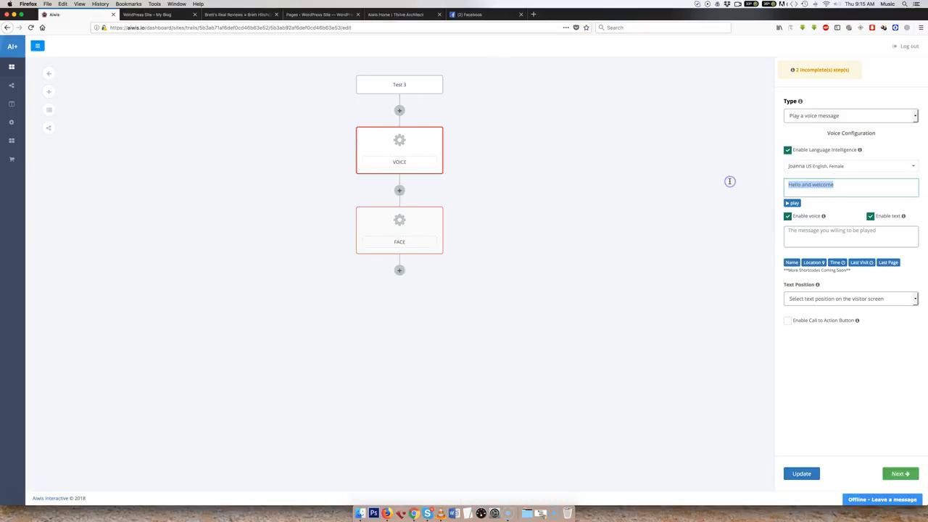
key(BackSpace)
click(812, 239)
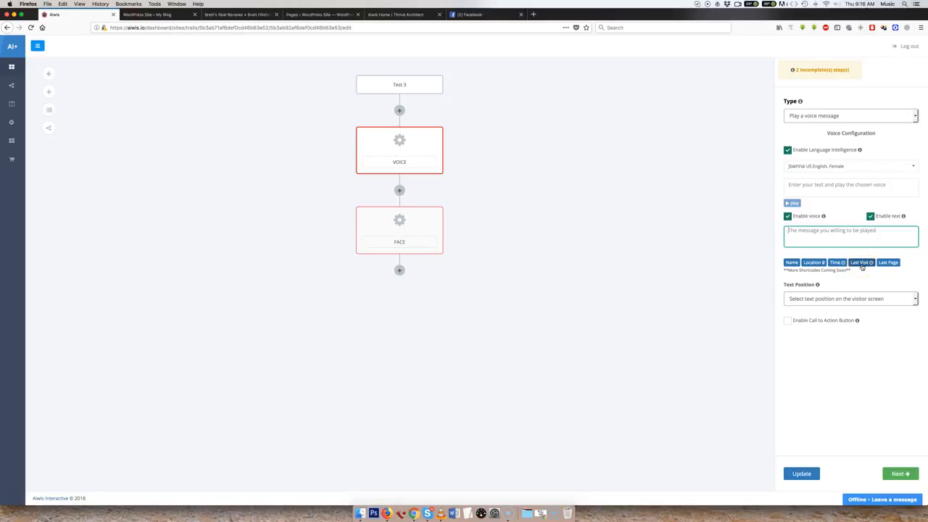
Examine the message shortcodes against the personalized greeting on the demo site, and review the available text positions.
click(890, 265)
click(177, 17)
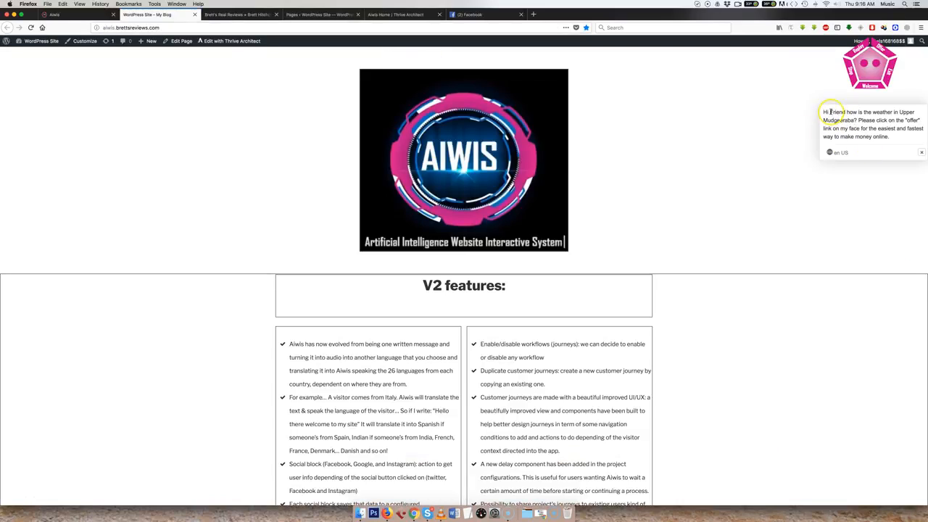
drag(830, 111, 845, 111)
click(844, 122)
click(75, 14)
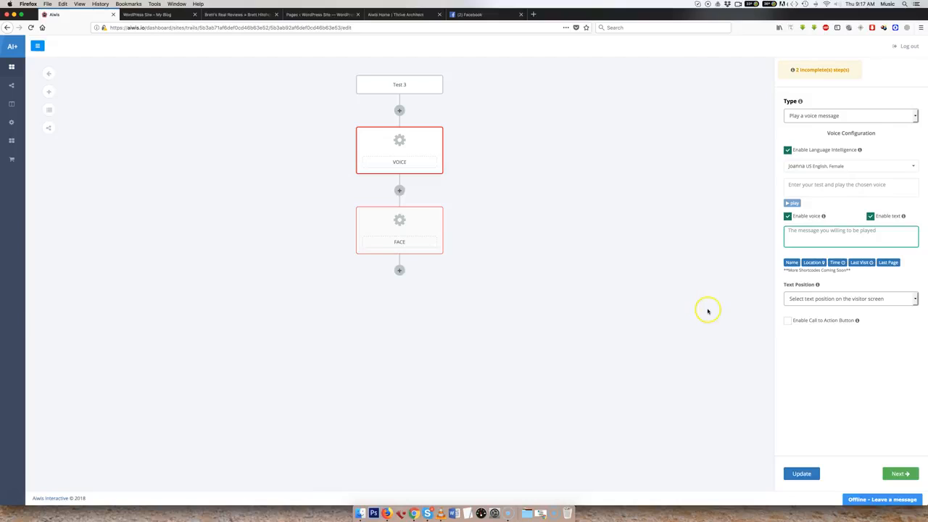
click(819, 300)
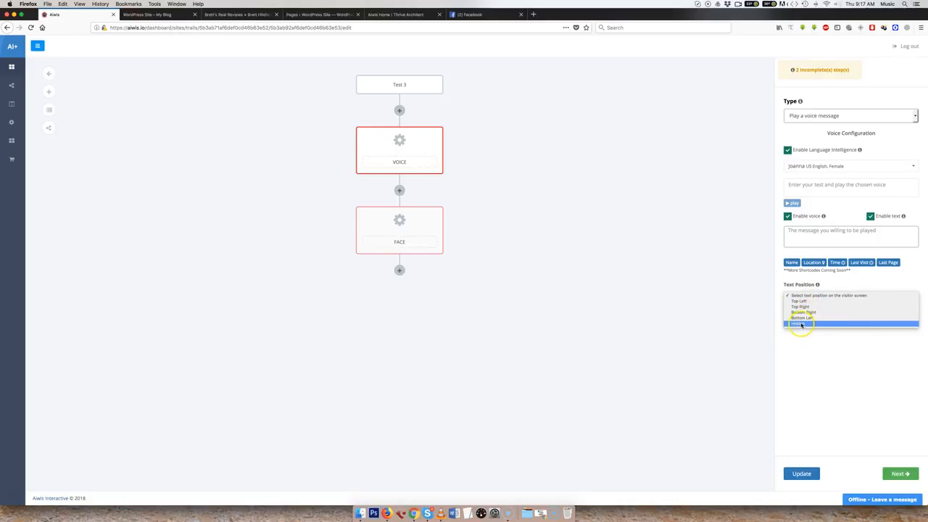
click(719, 309)
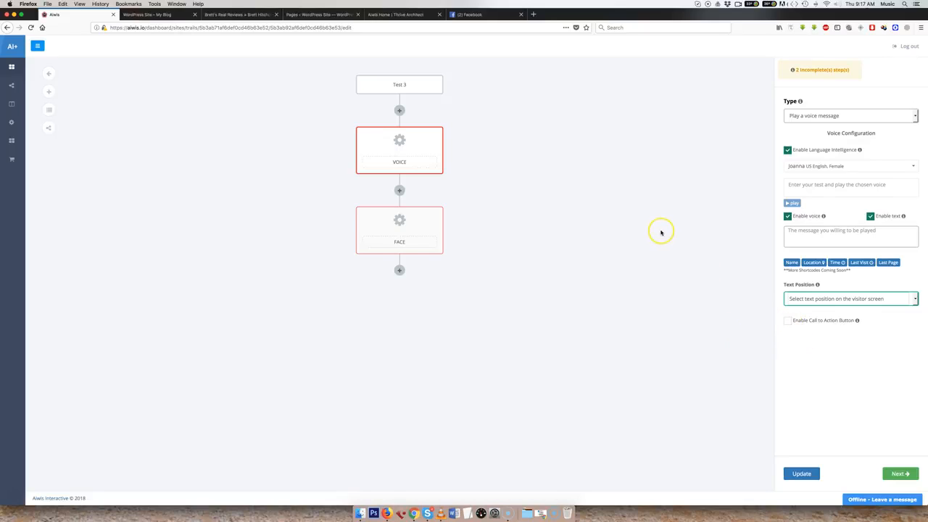
Set the Face step's voice to replay to Voice 1 and add an opt-in form step for its offer.
click(417, 221)
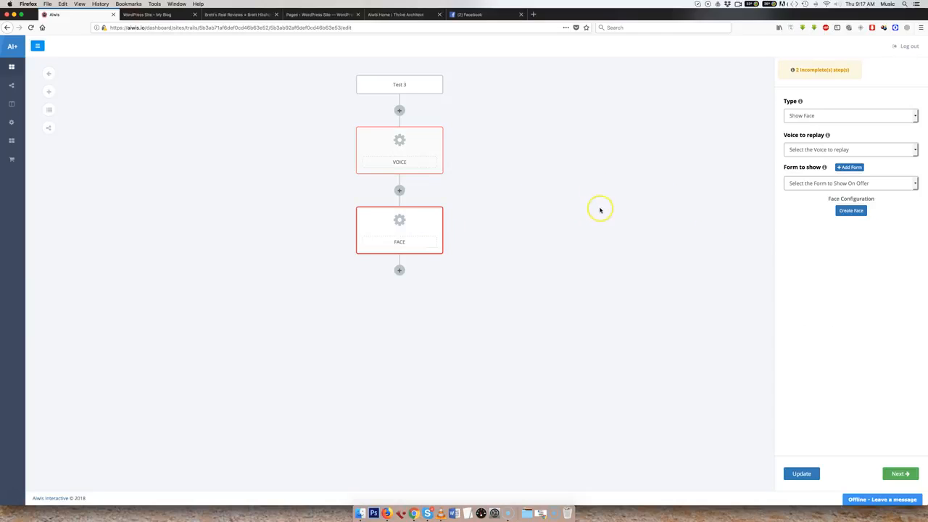
click(817, 149)
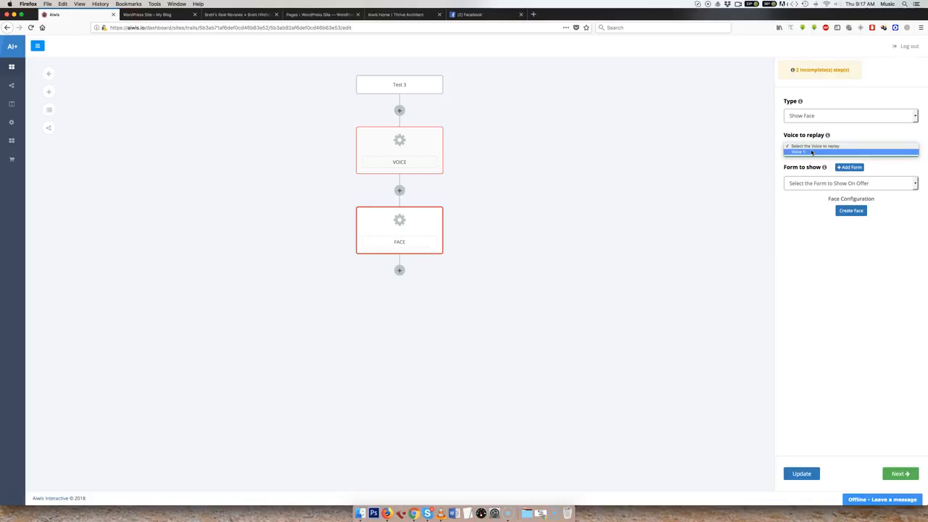
click(811, 153)
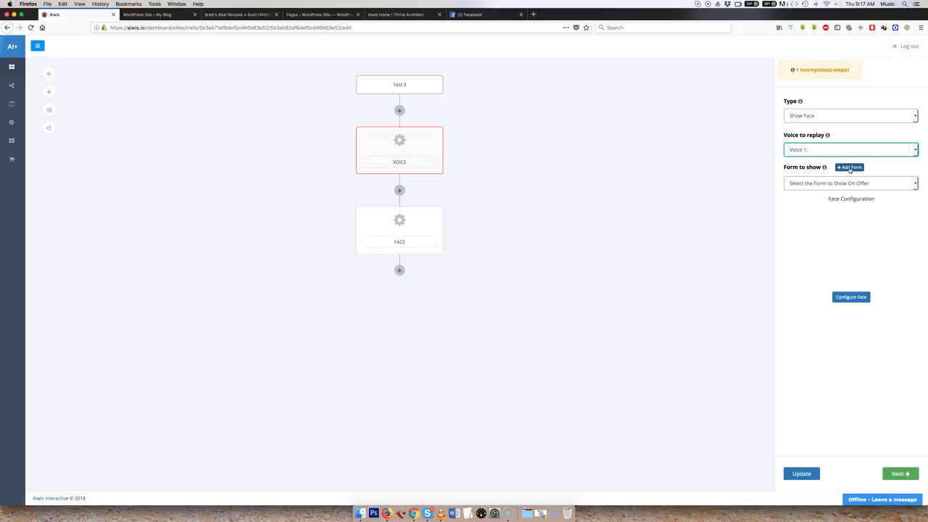
click(850, 167)
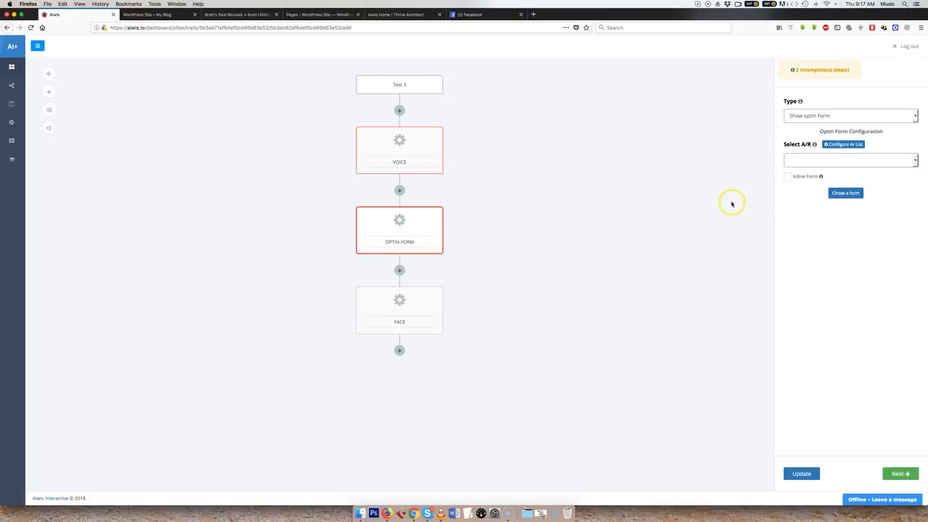
Review the autoresponder configurations for the opt-in form, including the Aweber pairing and list settings.
click(842, 148)
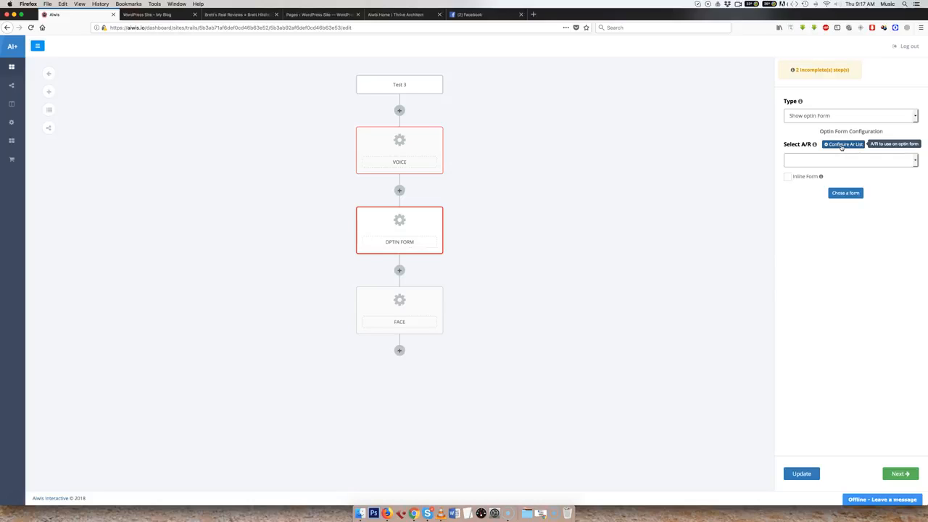
click(842, 147)
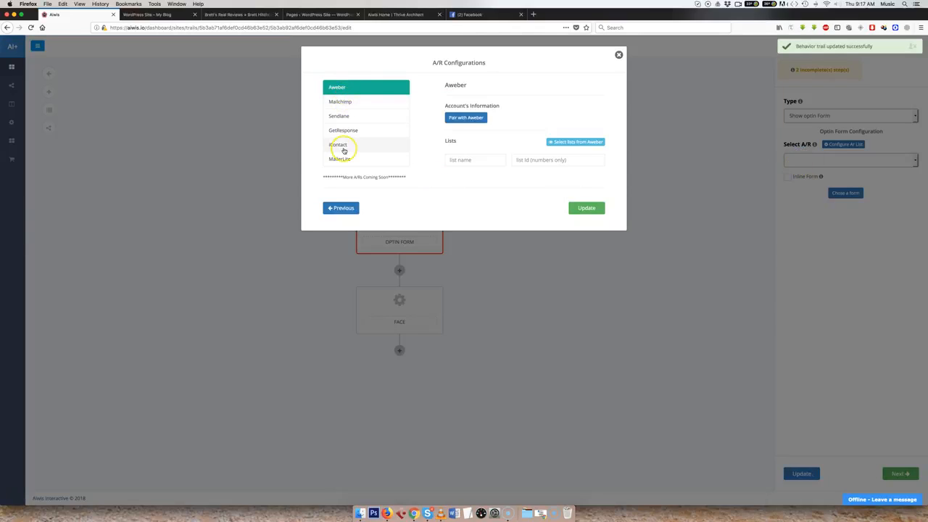
click(461, 122)
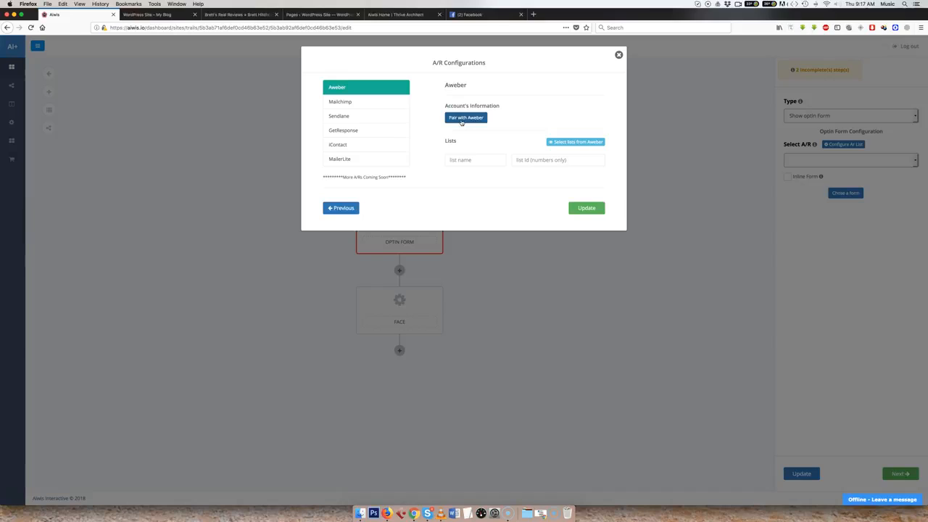
click(619, 56)
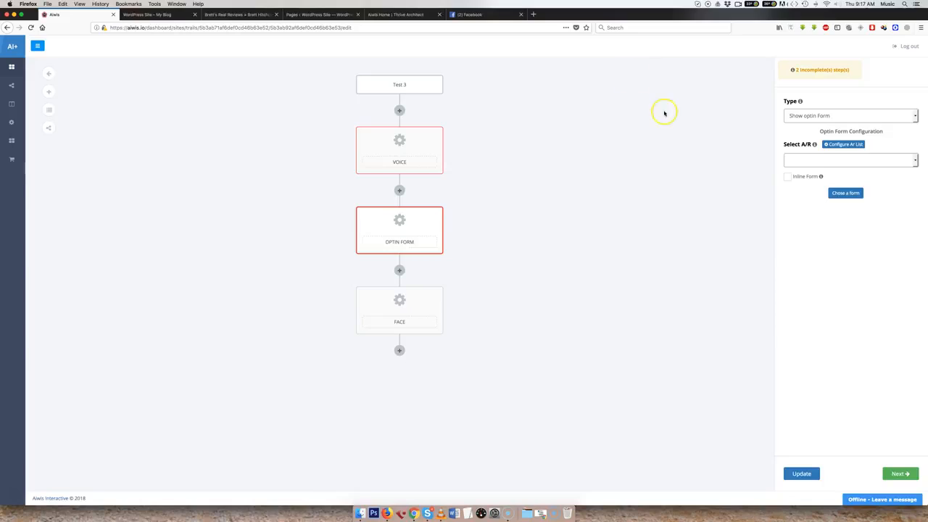
Set the opt-in form's autoresponder to Aweber and enable the Inline Form option.
click(814, 161)
click(808, 173)
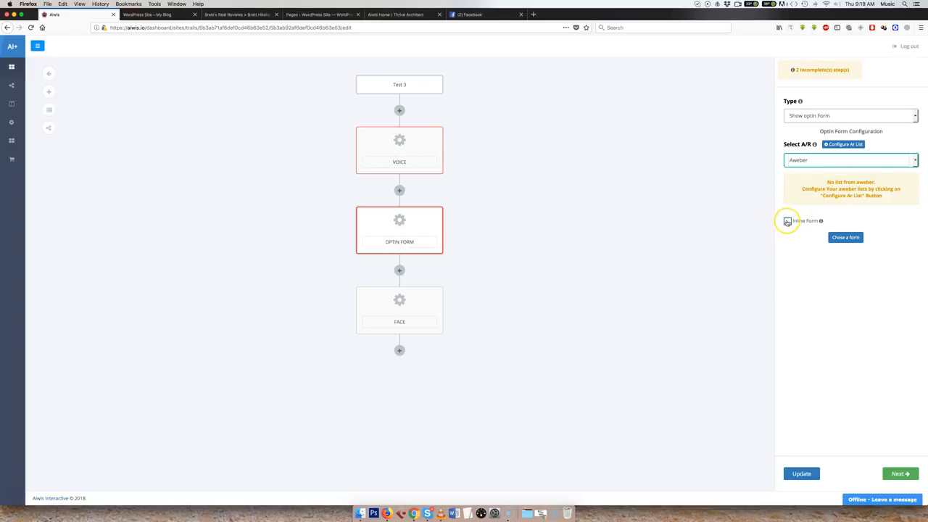
click(787, 222)
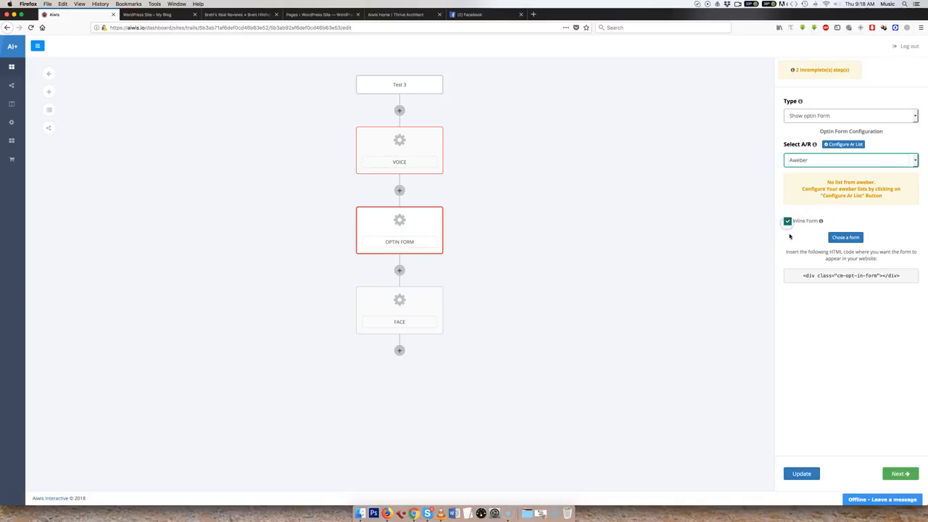
Browse the ready-made opt-in forms and close the selection without picking one.
click(845, 239)
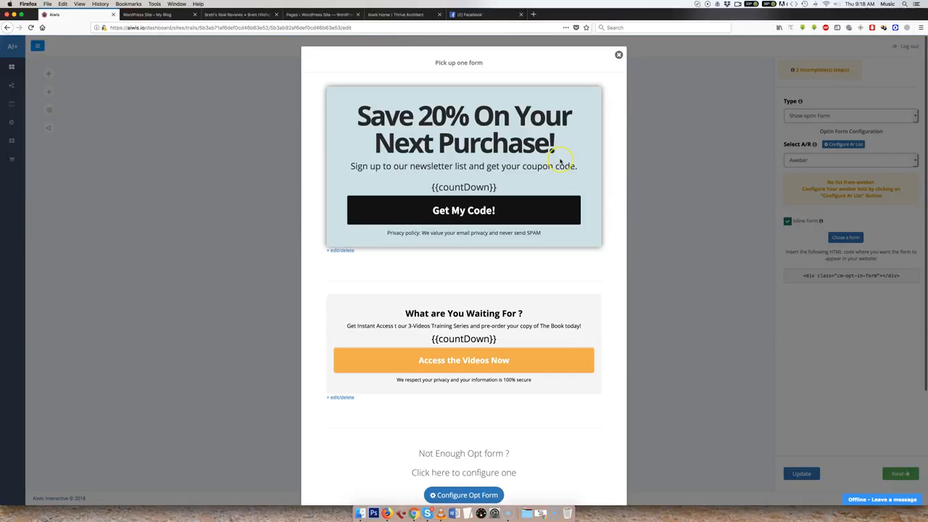
scroll(560, 161, down, 3)
scroll(559, 161, up, 3)
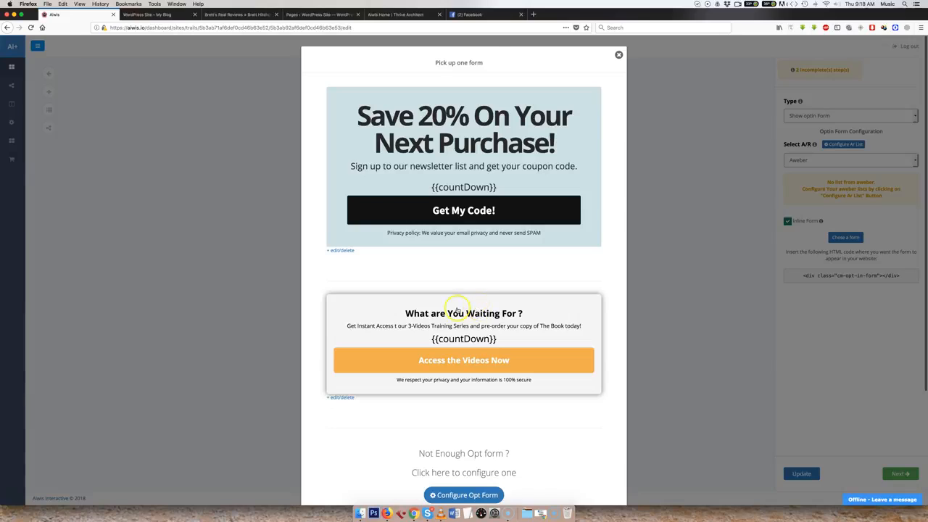
click(618, 56)
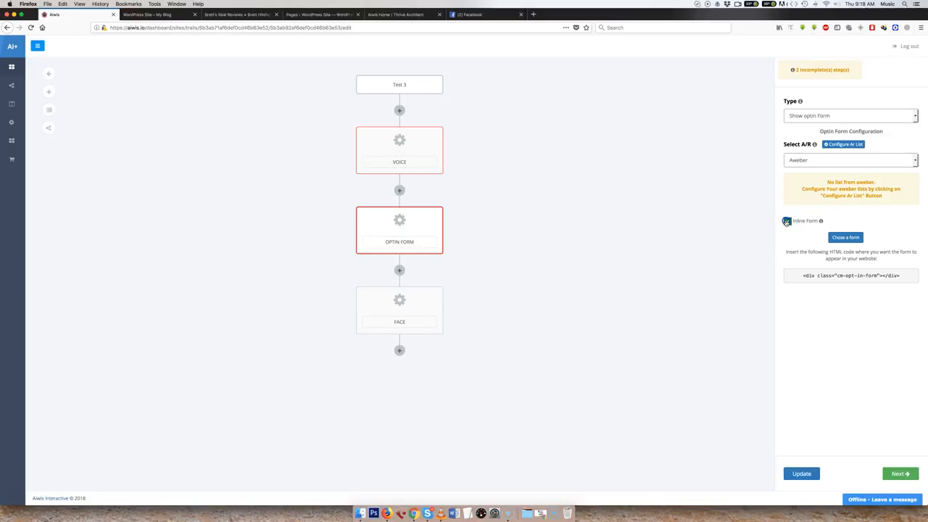
Highlight the inline form's HTML embed code and turn off the opt-in form's Inline Form option.
click(787, 221)
click(787, 221)
drag(904, 275, 814, 274)
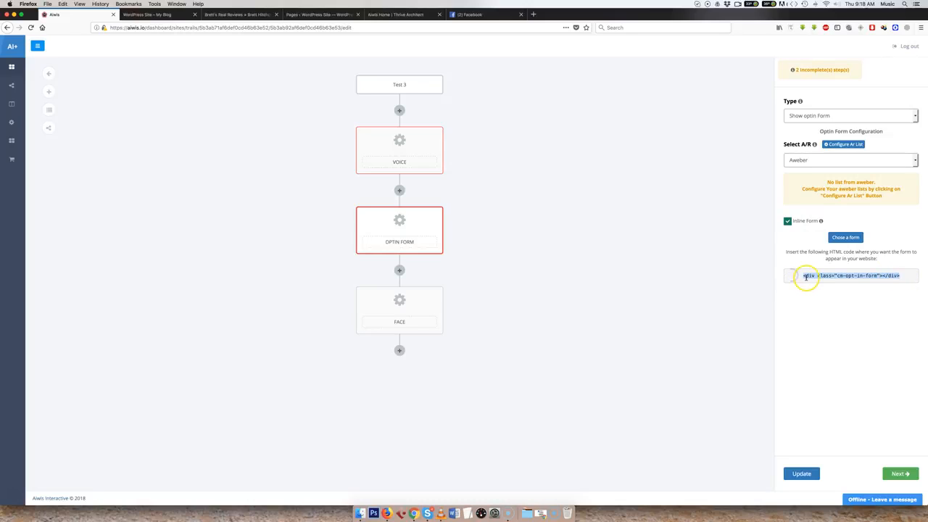
click(787, 221)
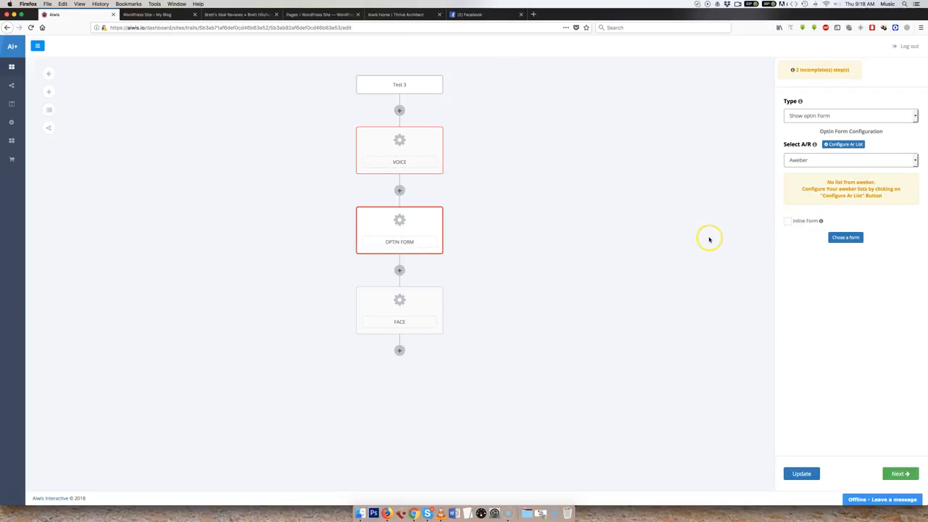
In the Face step's configuration, try the face position Top Left and set it to Bottom Right.
click(411, 305)
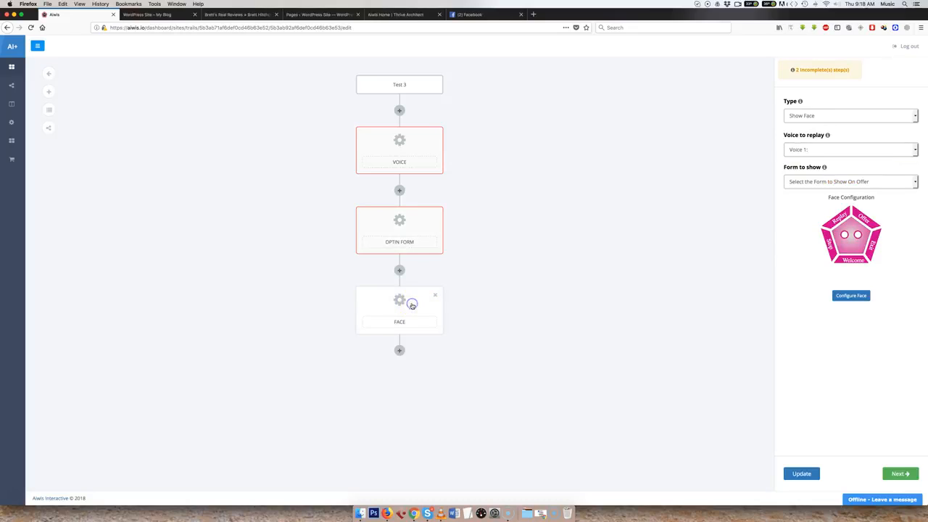
click(851, 300)
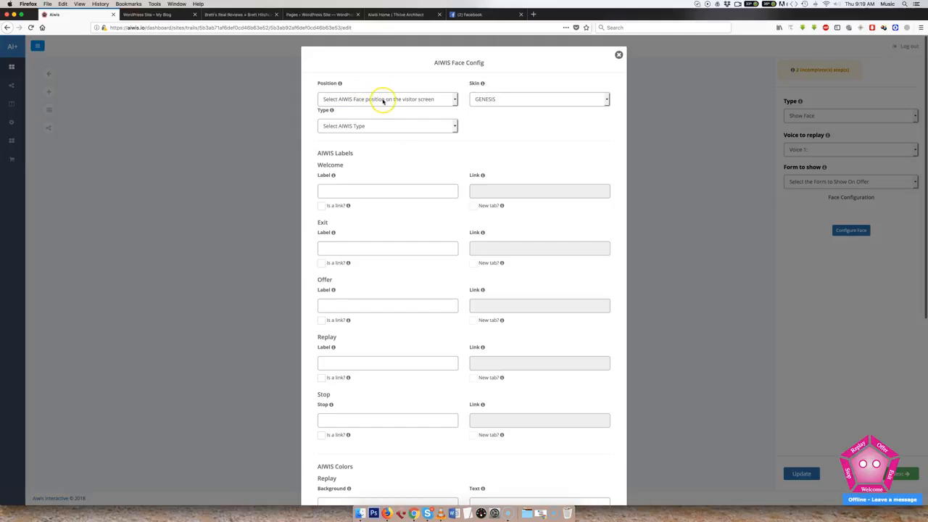
click(384, 99)
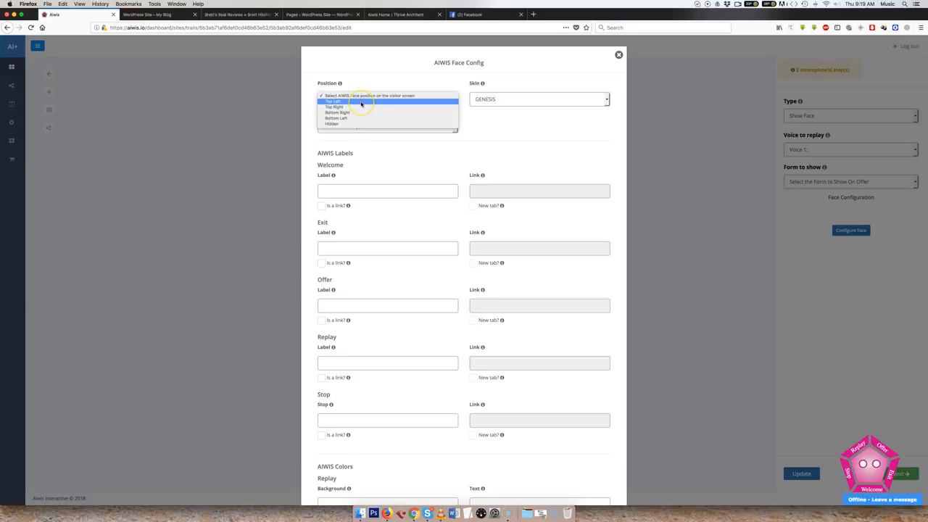
click(360, 102)
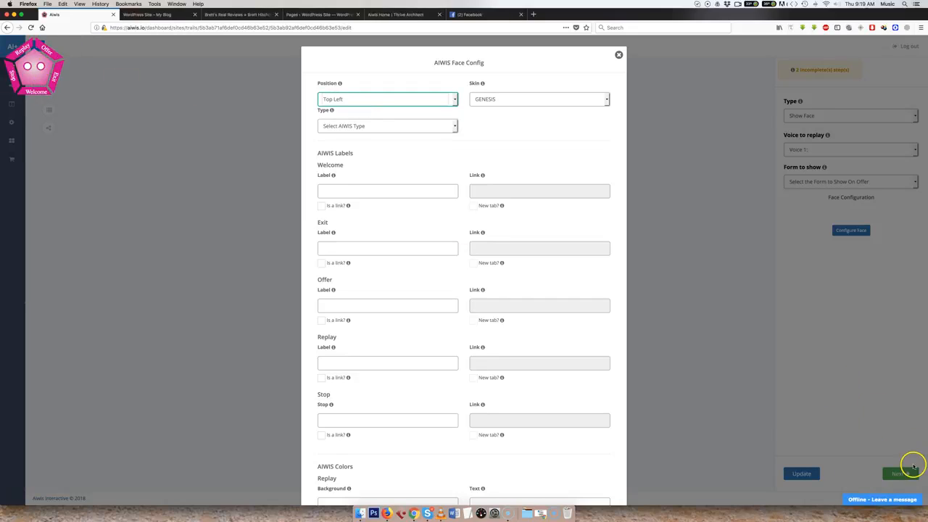
click(368, 101)
click(362, 107)
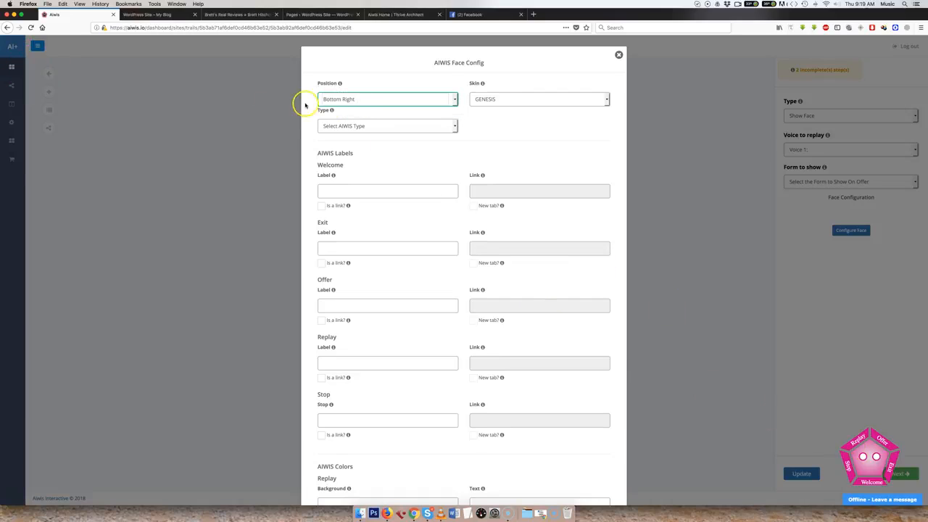
Preview the face skins AMY, LAN, ISABEL, SPROCKET and WILLIAM, and return the skin to GENESIS.
click(496, 99)
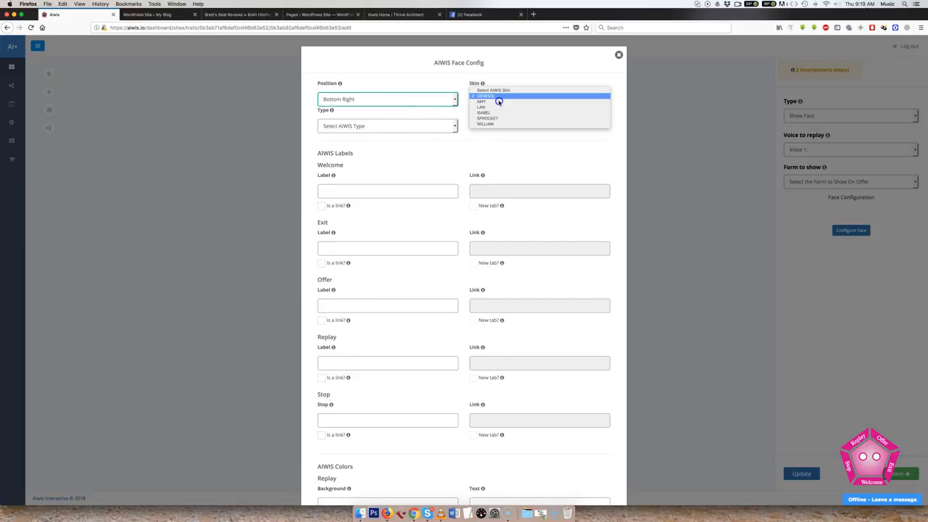
click(498, 101)
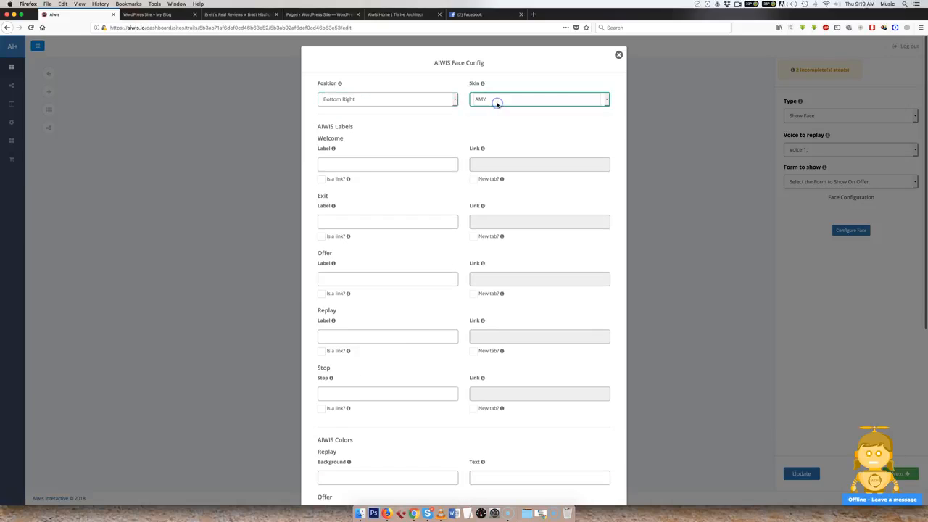
click(506, 101)
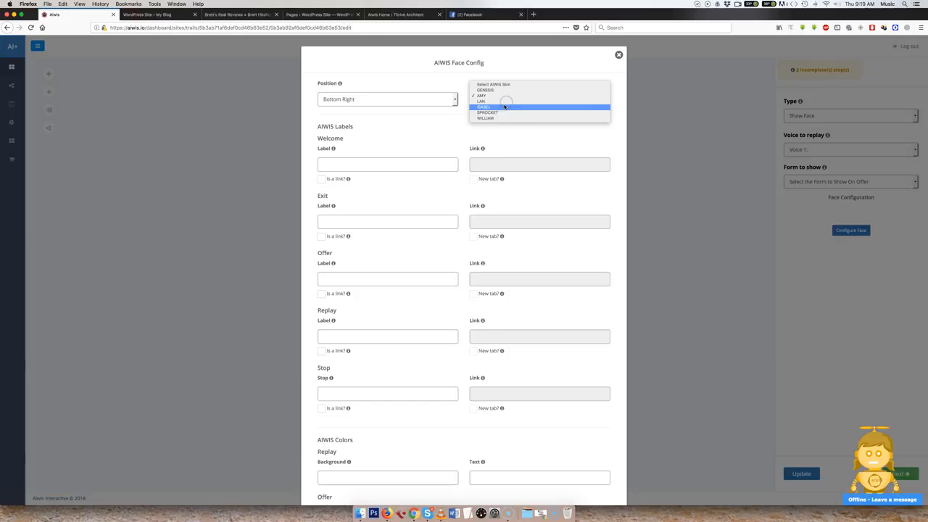
click(504, 102)
click(507, 98)
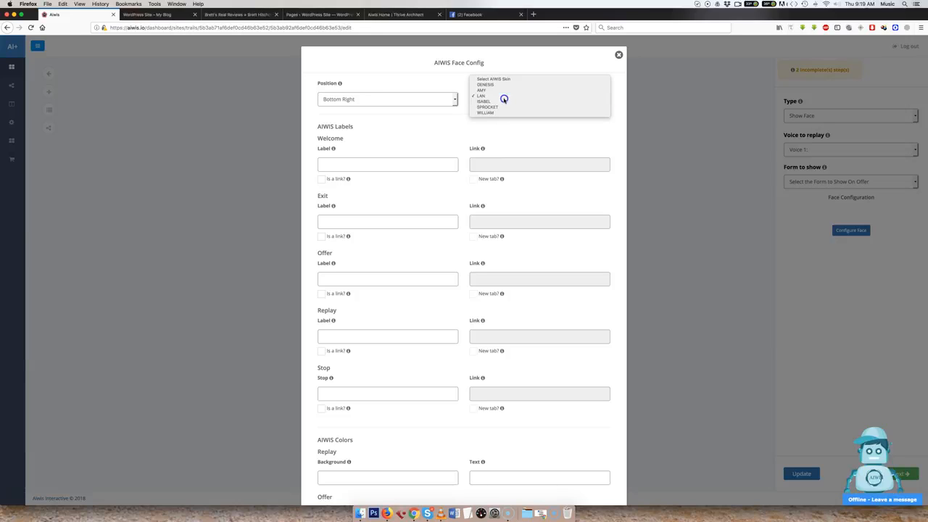
click(502, 103)
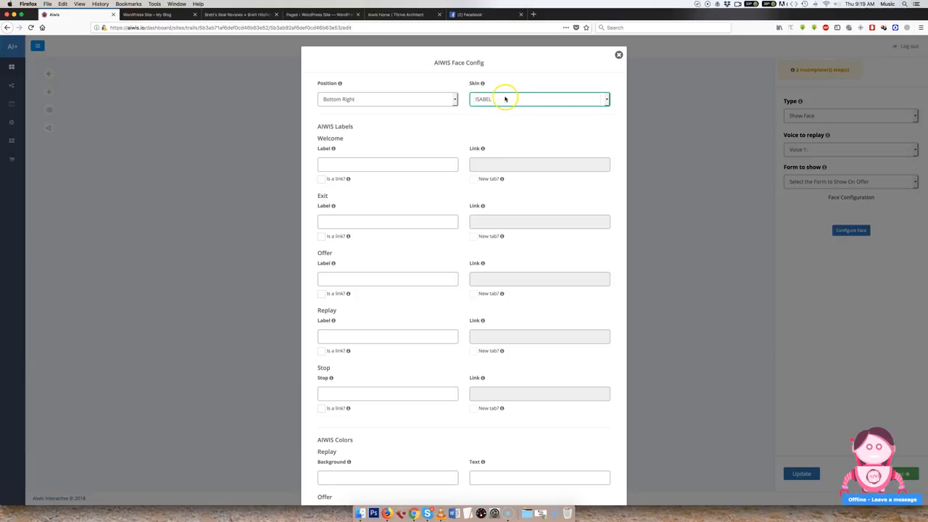
click(503, 98)
click(500, 102)
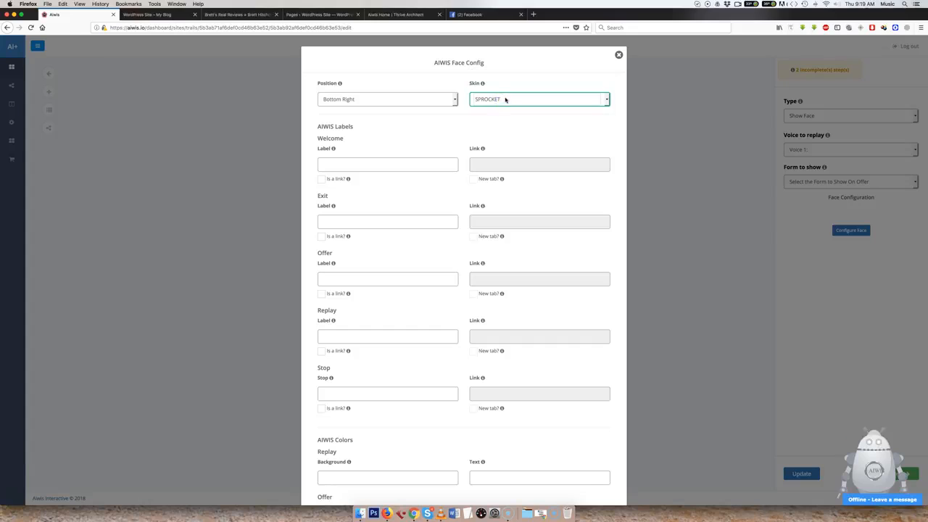
click(506, 100)
click(500, 102)
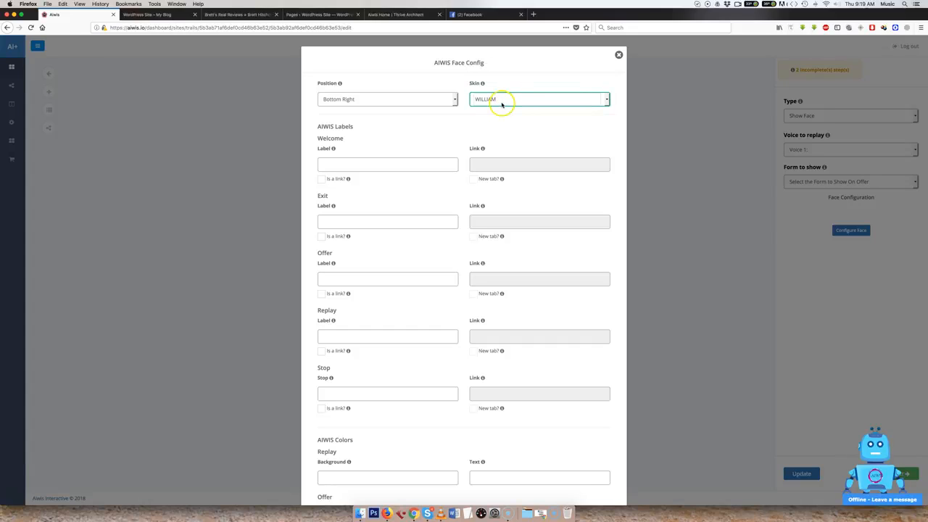
click(501, 102)
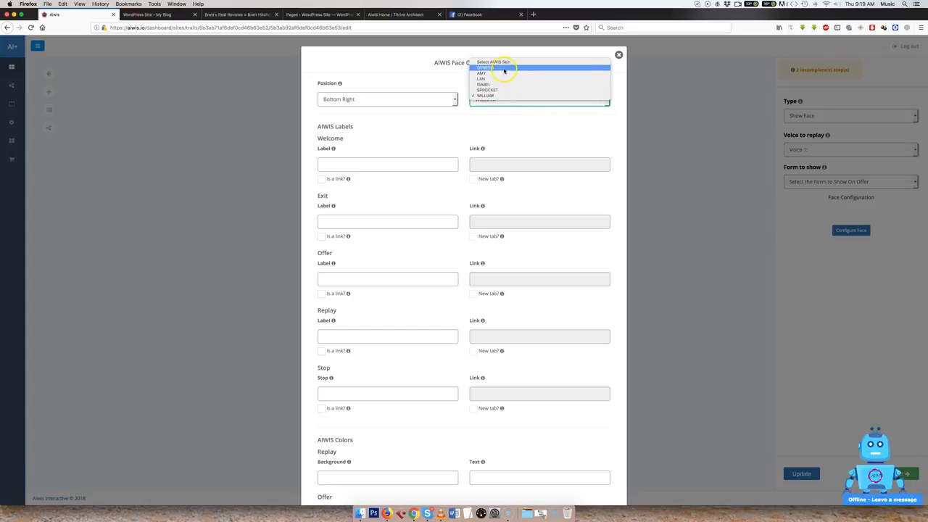
click(503, 68)
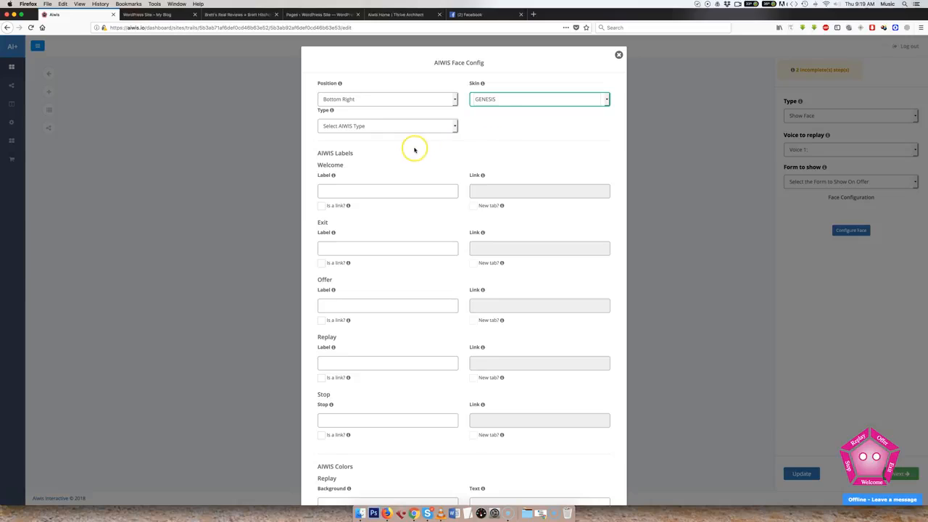
Compare the Male and Female types of the GENESIS face and set the type to Female.
click(370, 127)
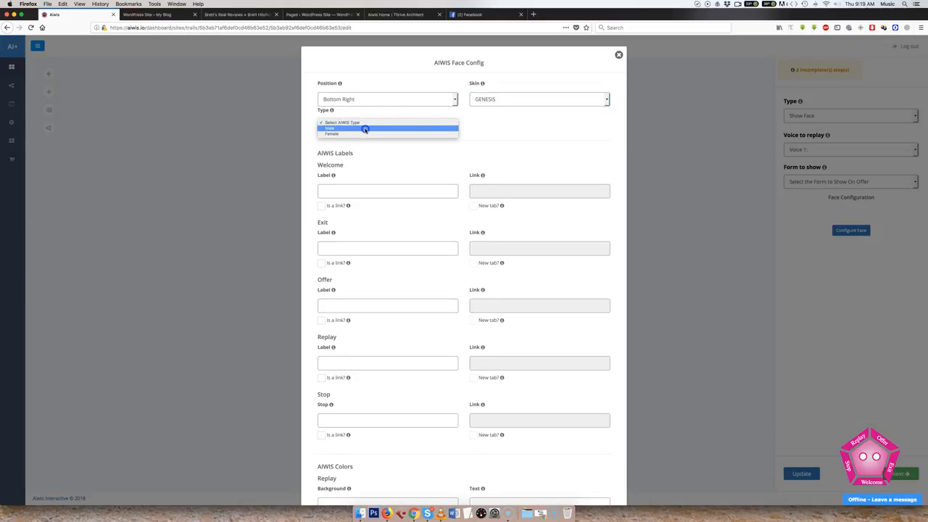
click(364, 128)
click(370, 128)
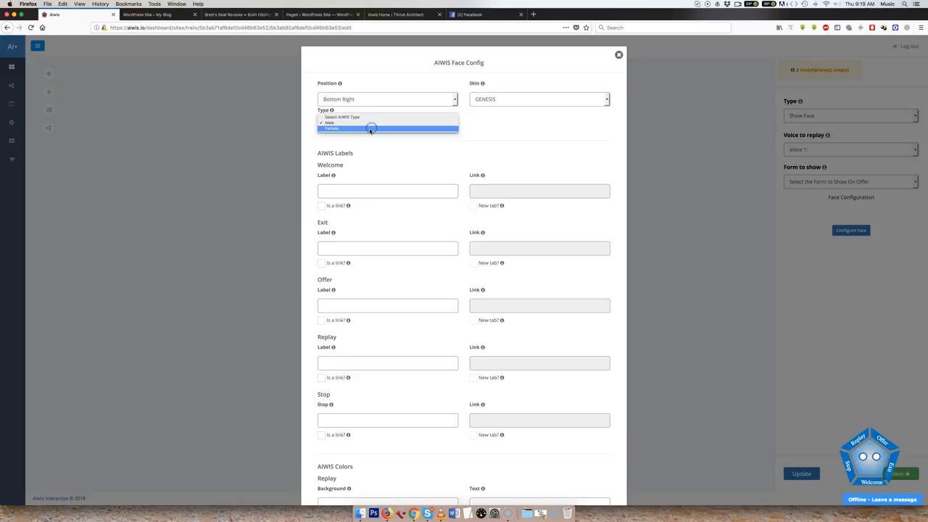
click(370, 131)
click(395, 154)
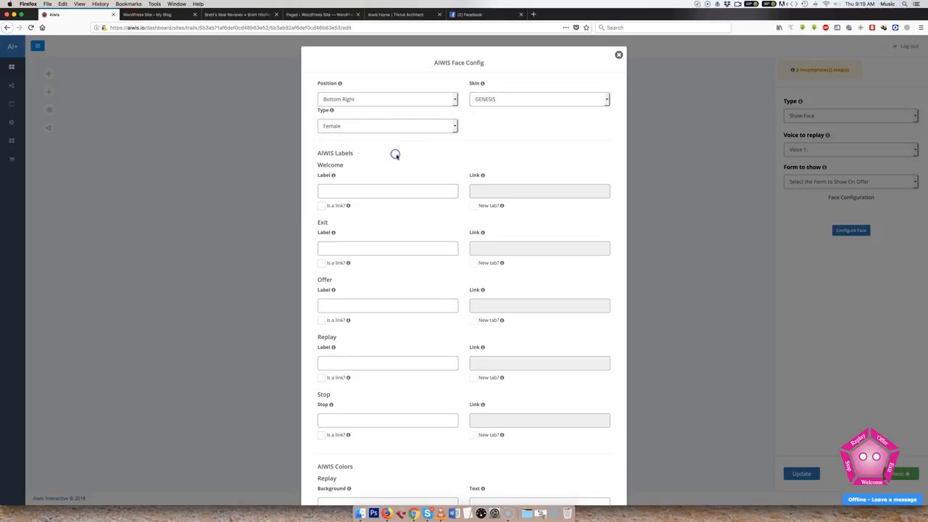
click(407, 156)
click(379, 128)
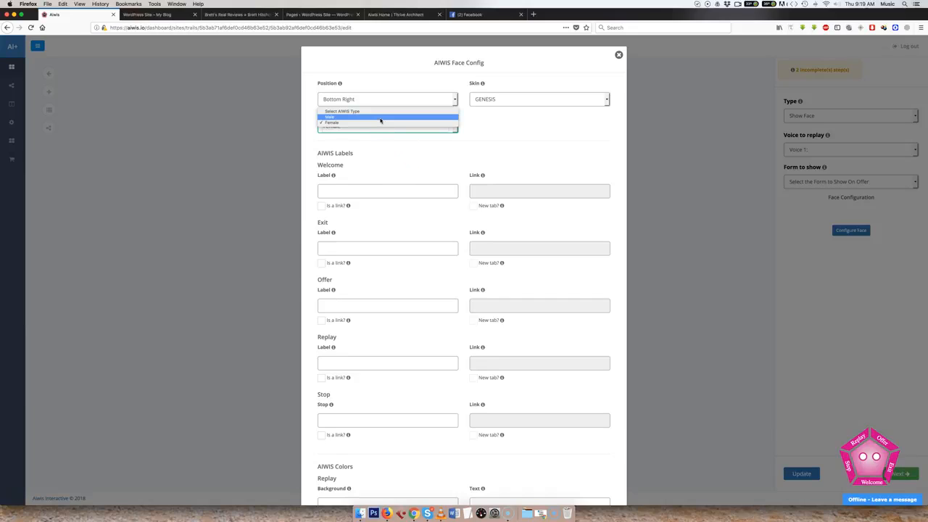
click(381, 118)
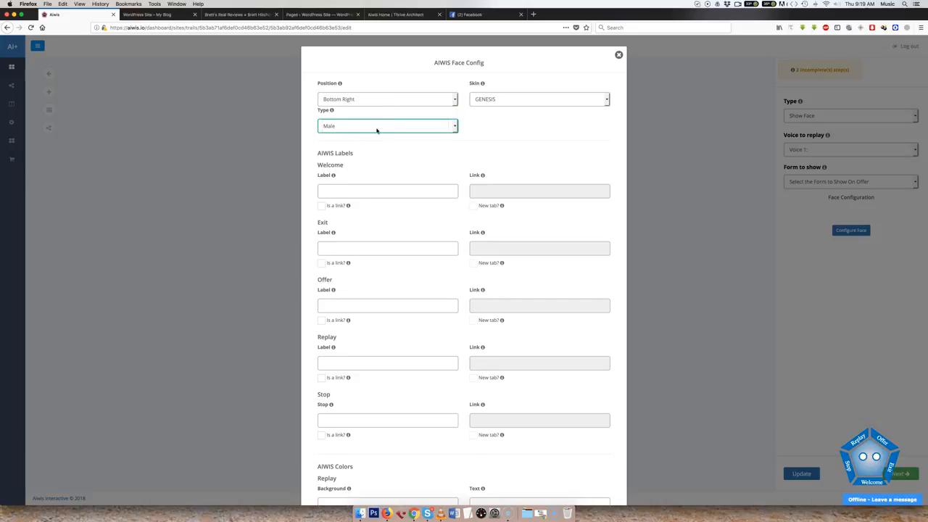
click(386, 162)
click(367, 125)
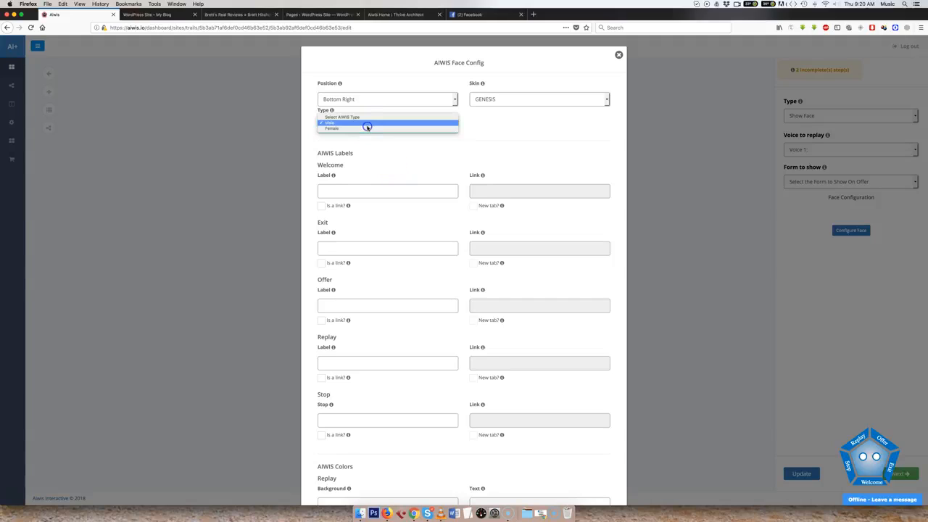
click(371, 128)
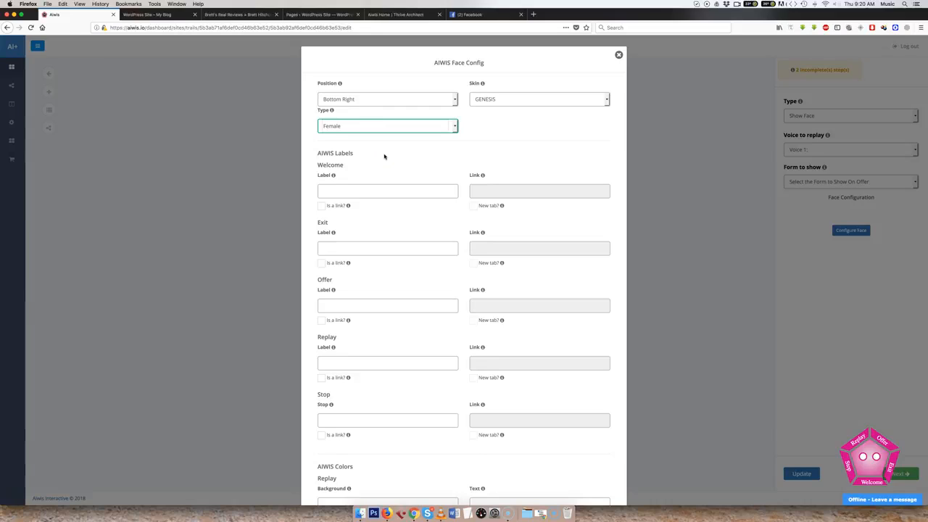
click(375, 128)
Try "Hello" as the face's Welcome label and clear it again.
click(348, 190)
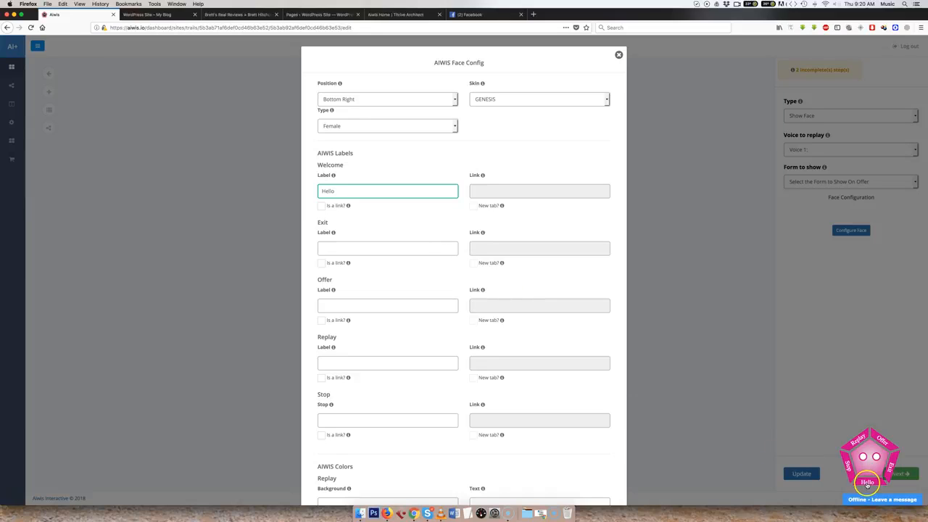
drag(345, 192, 300, 191)
key(BackSpace)
Set the face's Offer label to "50% off" and save the face configuration.
click(334, 246)
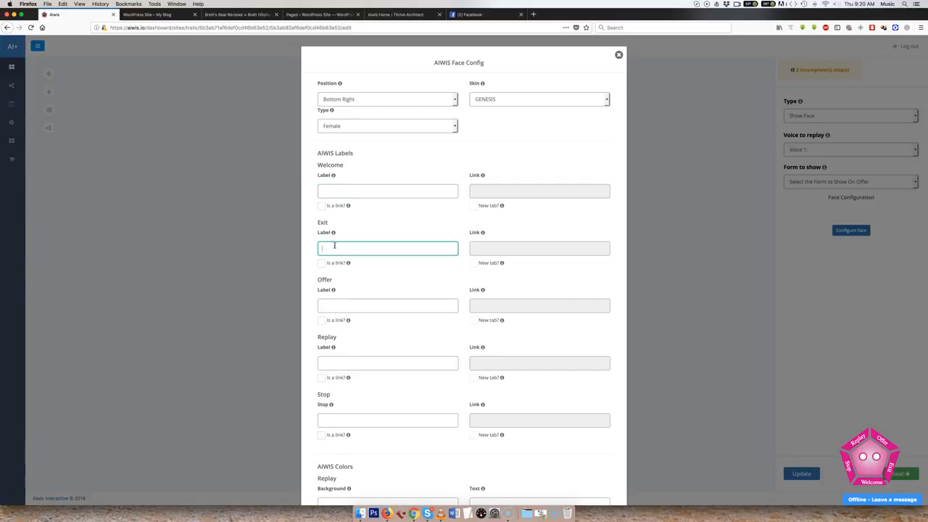
click(369, 306)
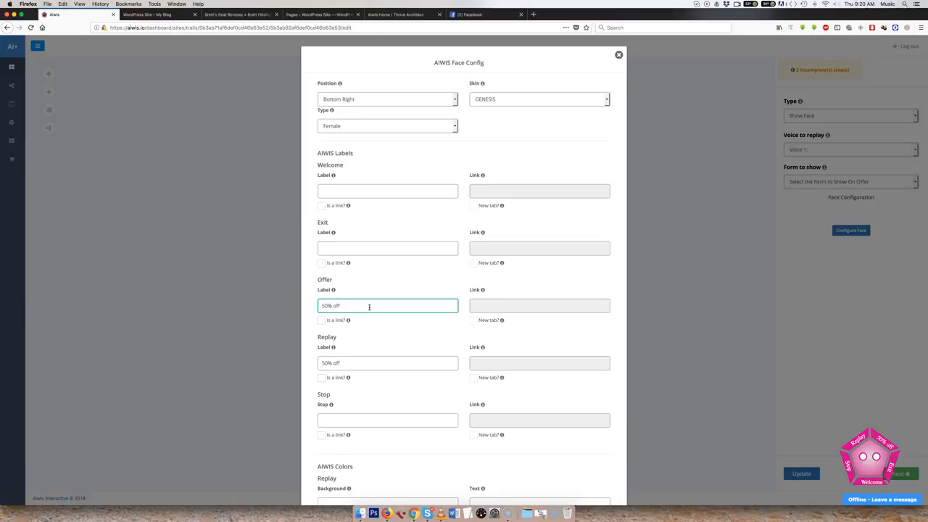
click(376, 312)
scroll(385, 313, down, 10)
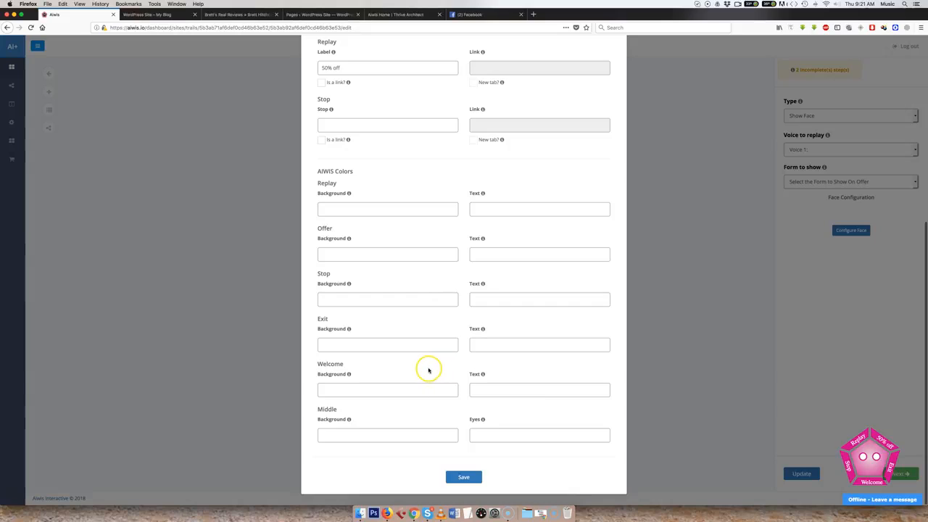
click(463, 476)
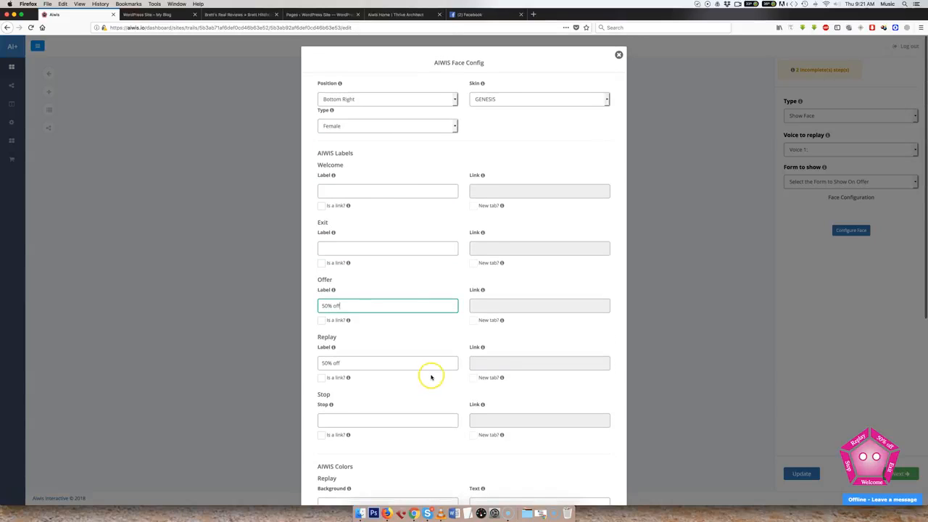
scroll(429, 375, down, 5)
click(464, 477)
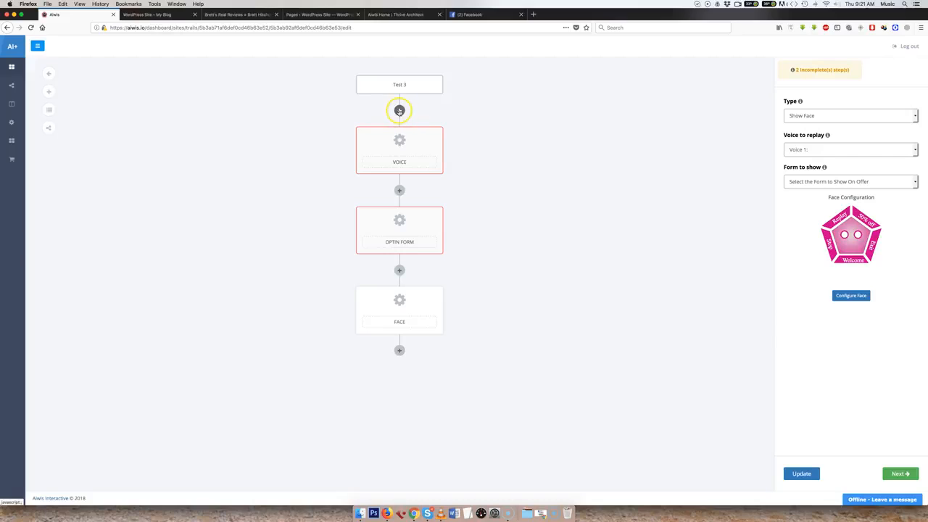
Try a delay step after the Face step, view its time units, and delete it.
click(399, 355)
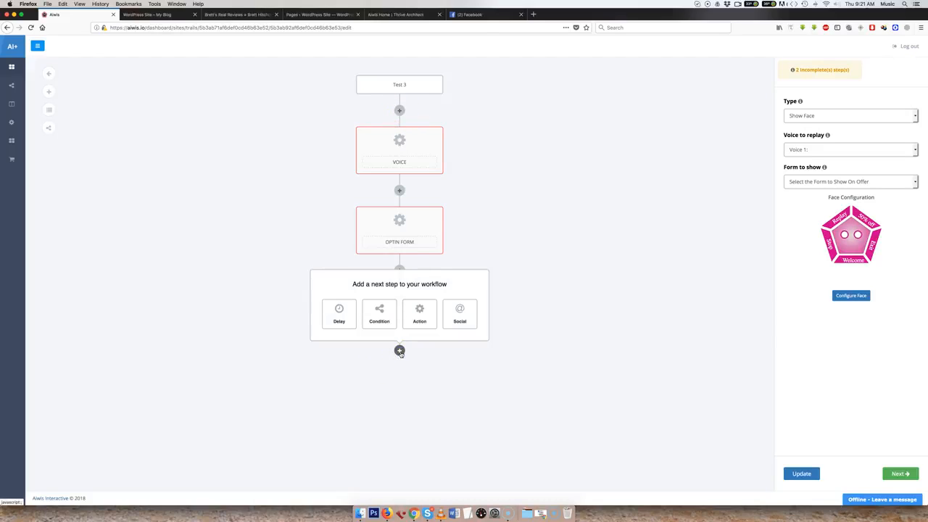
click(345, 320)
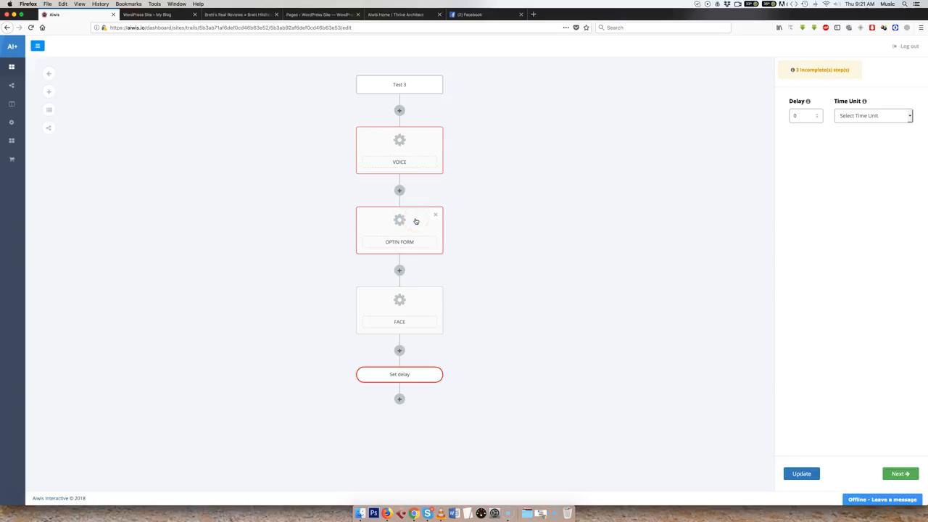
click(866, 117)
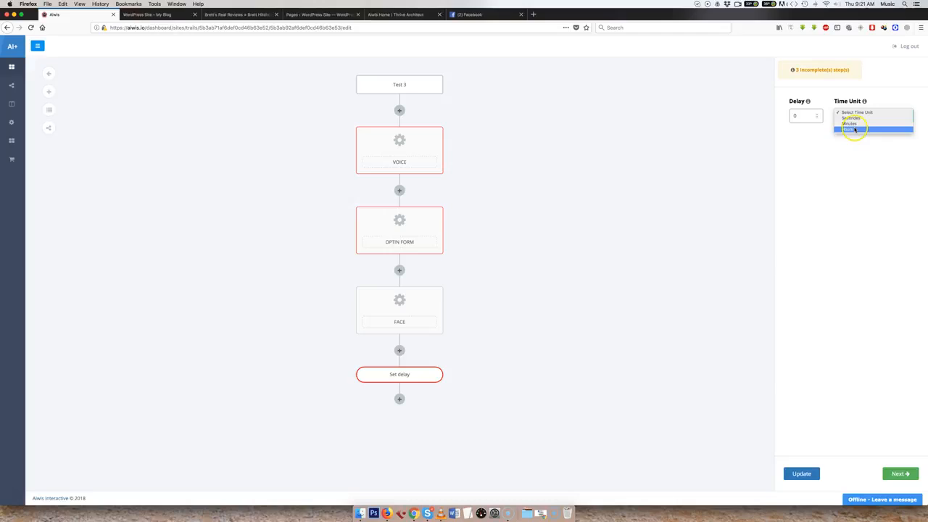
click(547, 218)
click(435, 374)
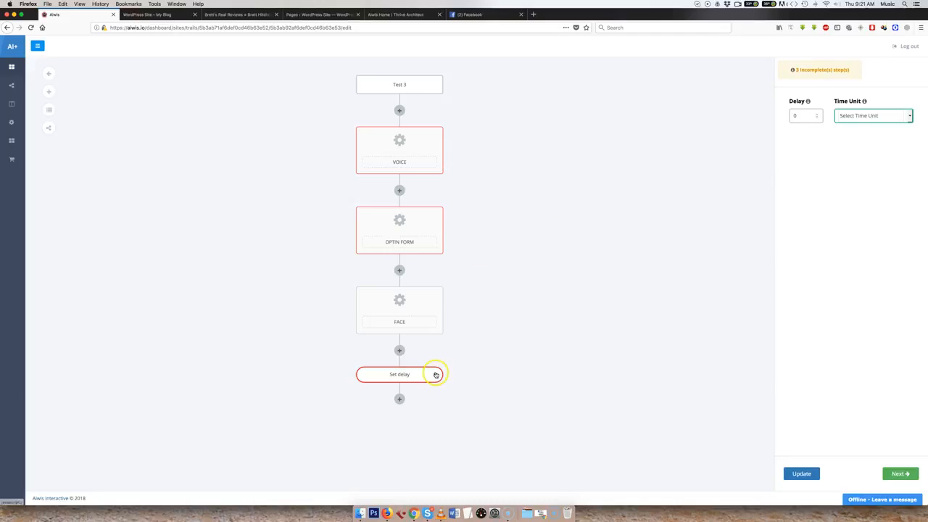
Try a condition step after the Face step, view its condition types, and delete it.
click(399, 350)
click(381, 317)
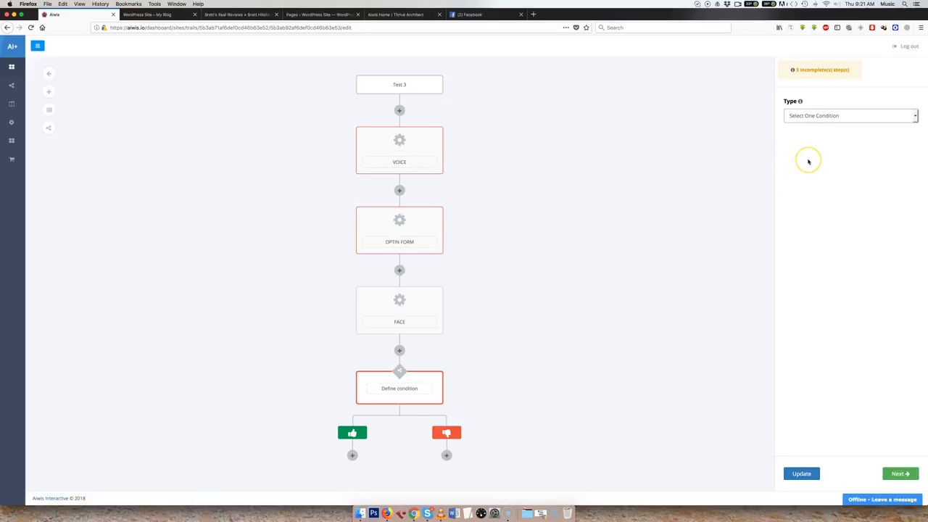
click(810, 118)
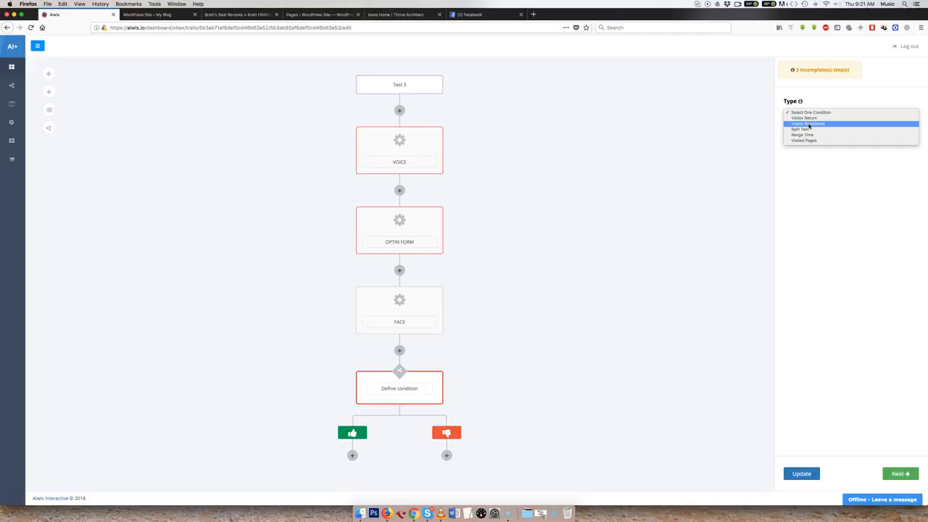
click(807, 129)
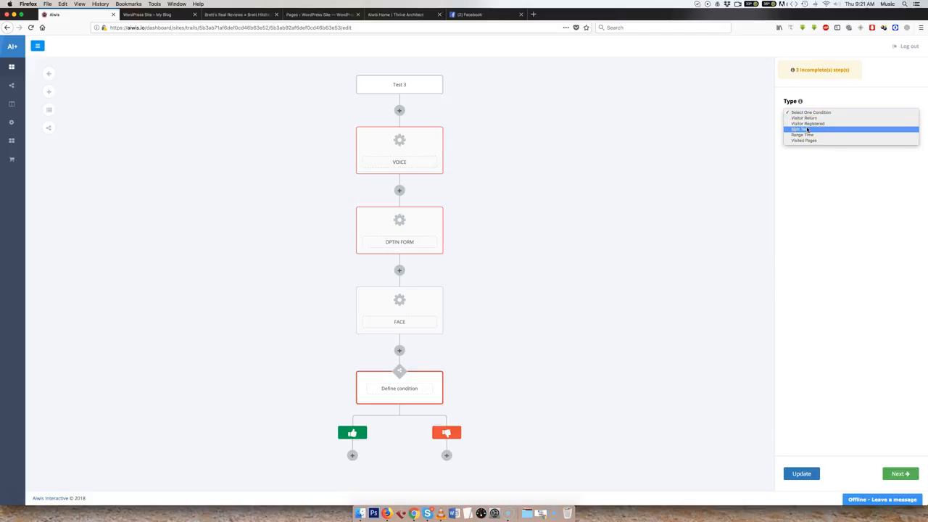
click(807, 134)
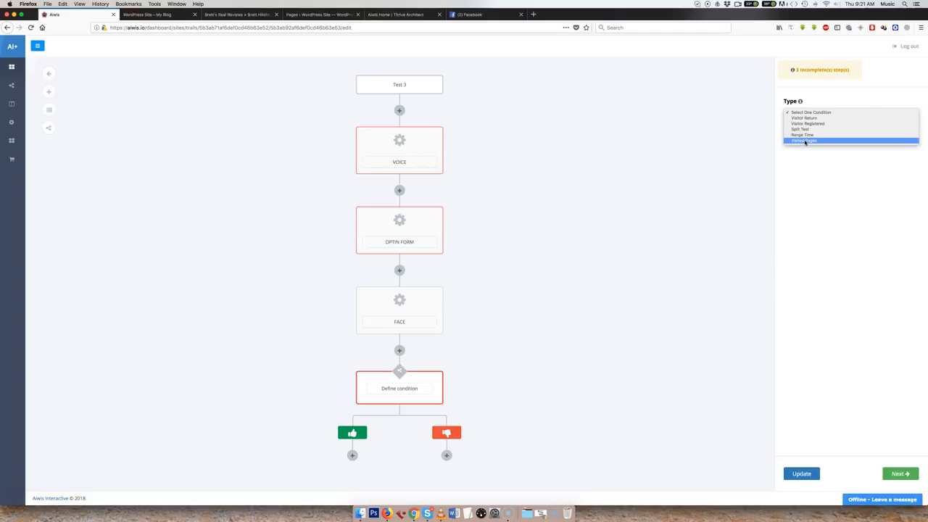
click(708, 150)
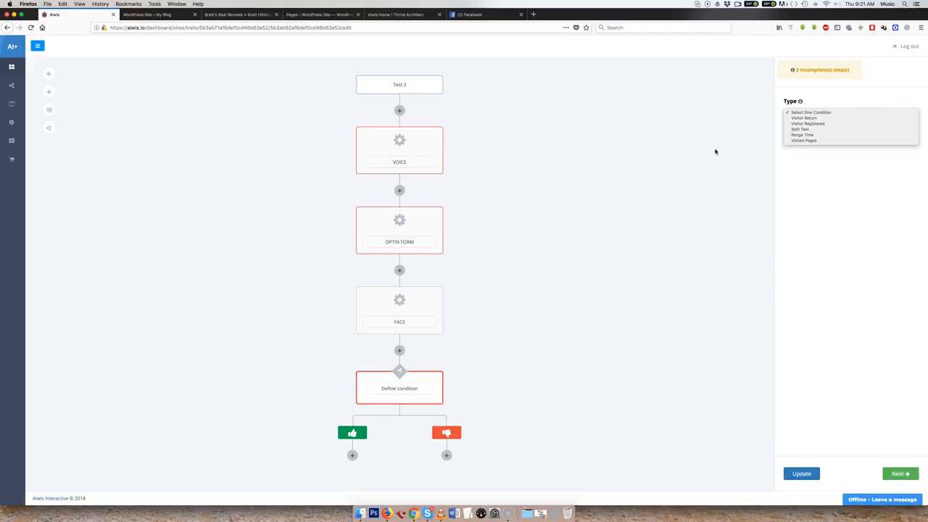
click(716, 152)
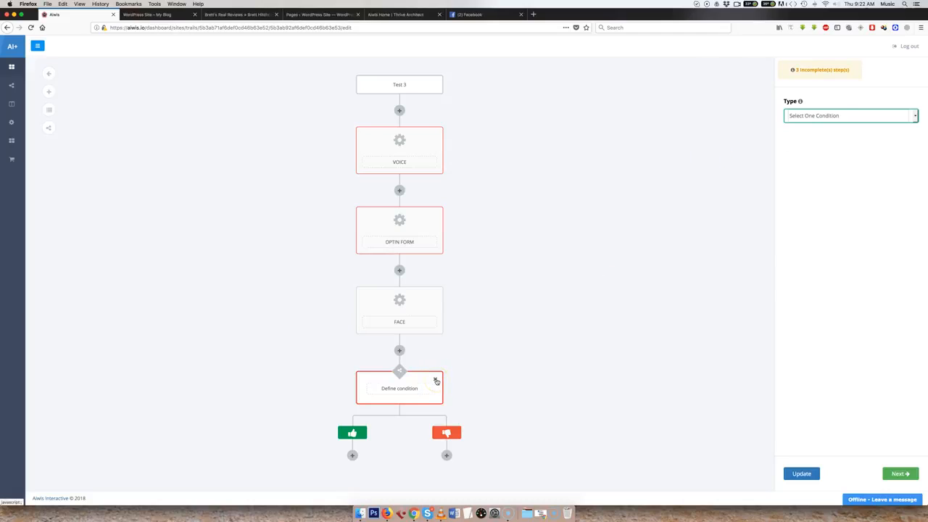
click(437, 382)
Try a "Show optin Form" action after the Face step with Aweber as the A/R, and delete it.
click(399, 352)
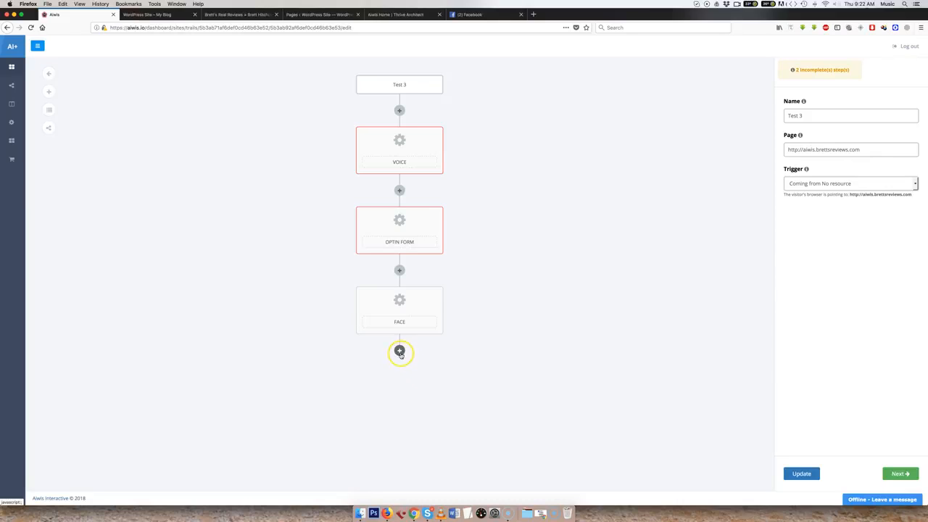
click(426, 322)
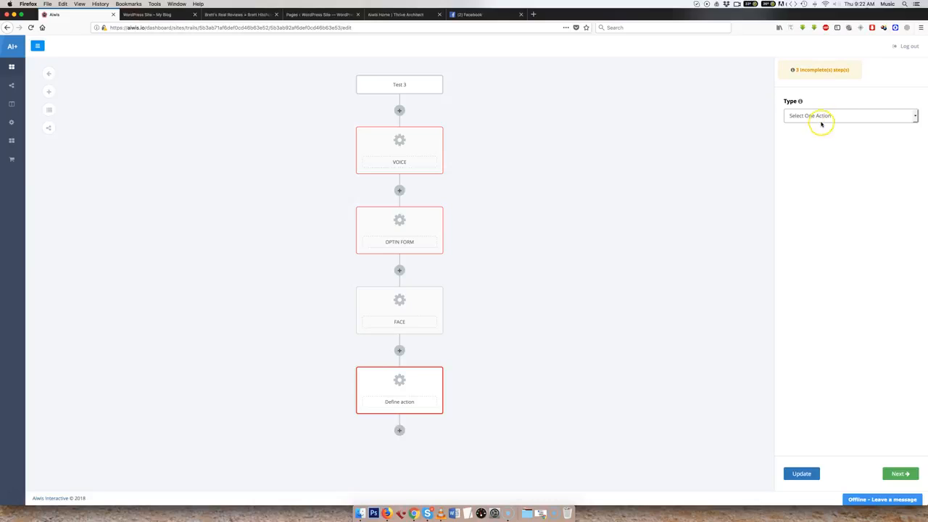
click(821, 117)
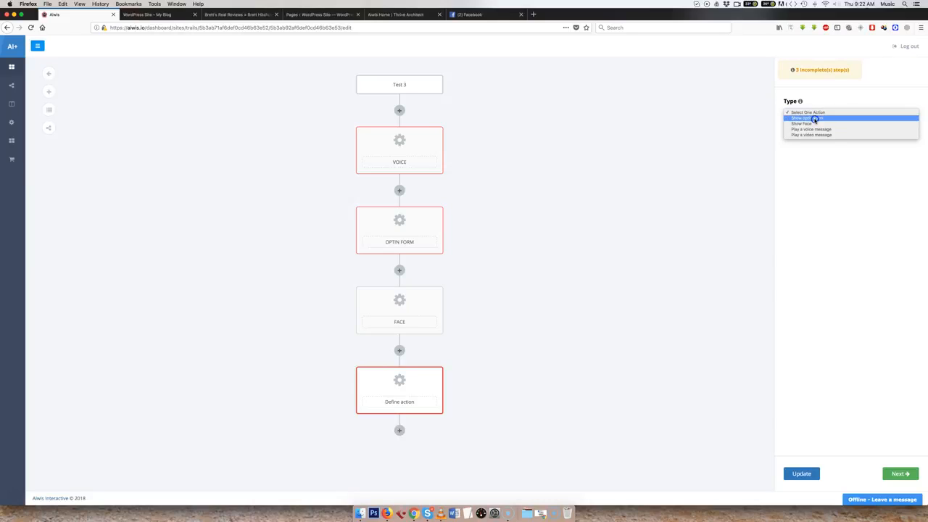
click(815, 119)
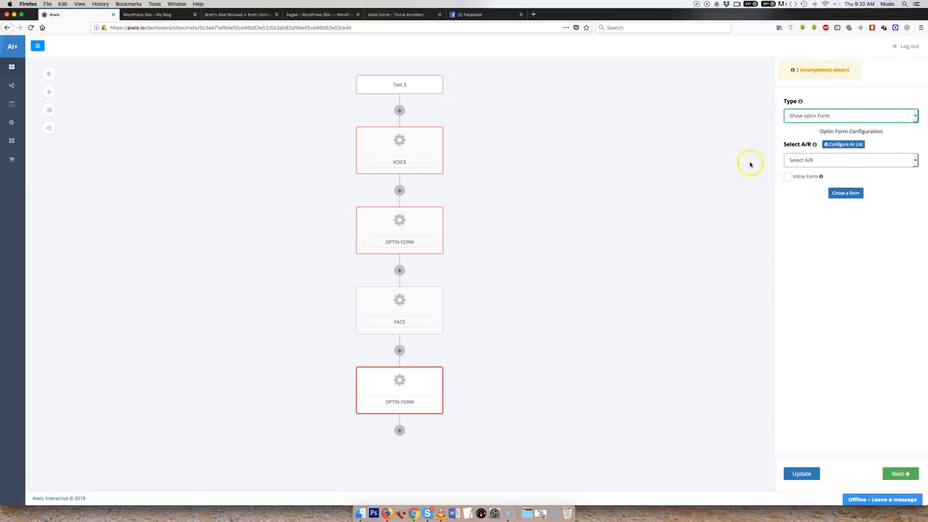
click(814, 160)
click(811, 169)
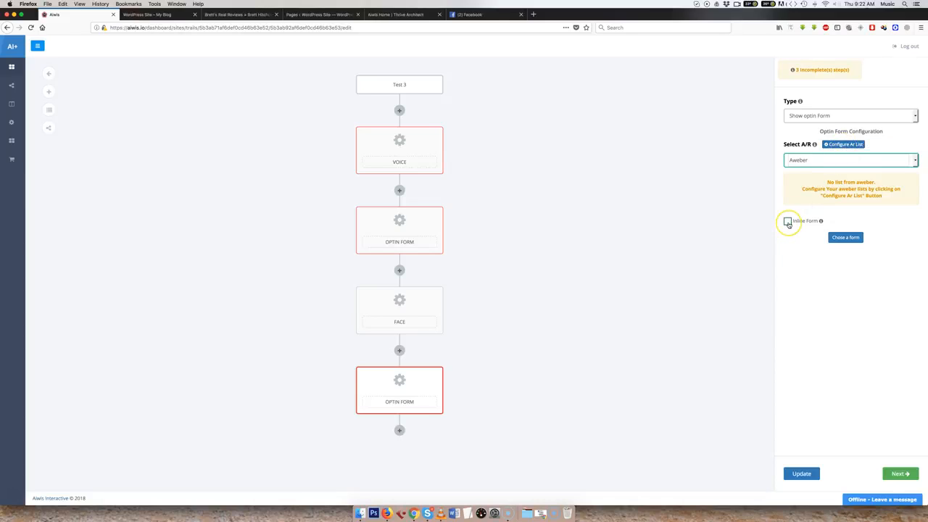
click(435, 376)
Add a Social step after the Face step and view its preview block and social network choices.
click(399, 350)
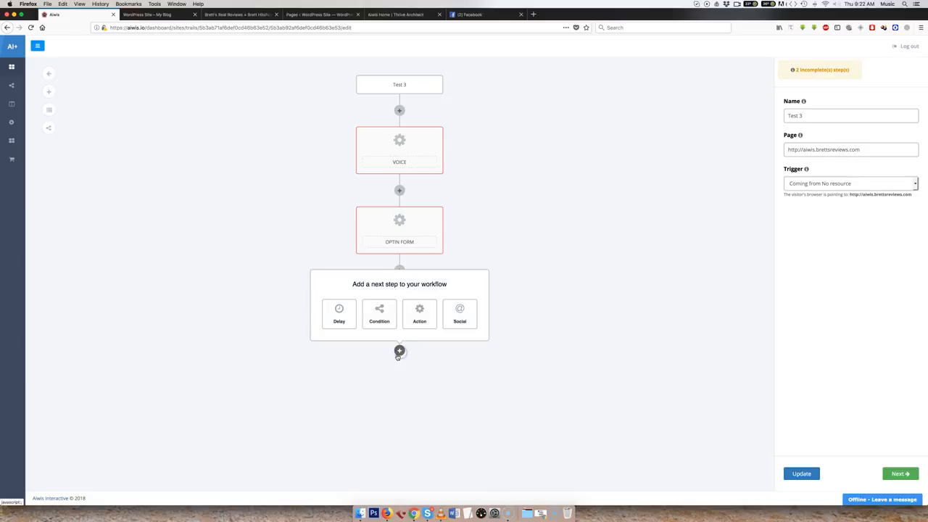
click(458, 318)
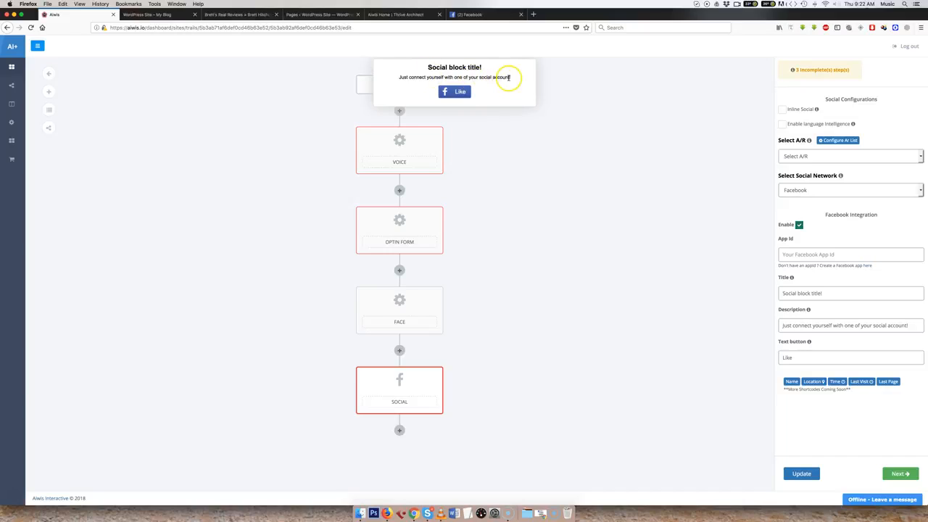
drag(510, 77, 404, 77)
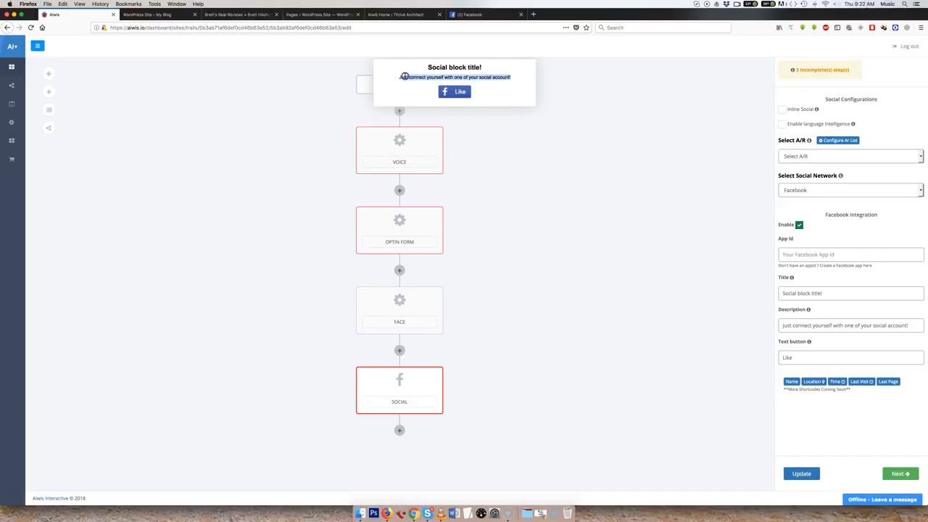
click(411, 91)
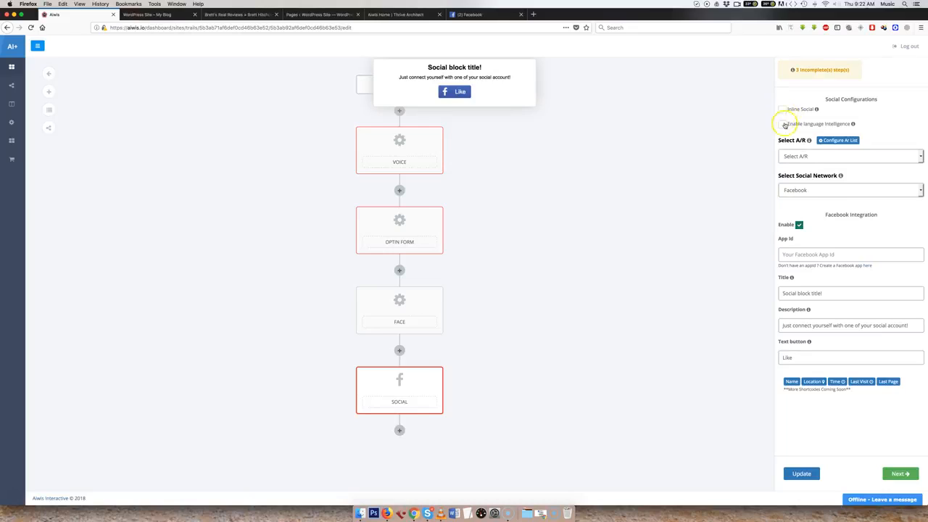
click(818, 192)
click(720, 182)
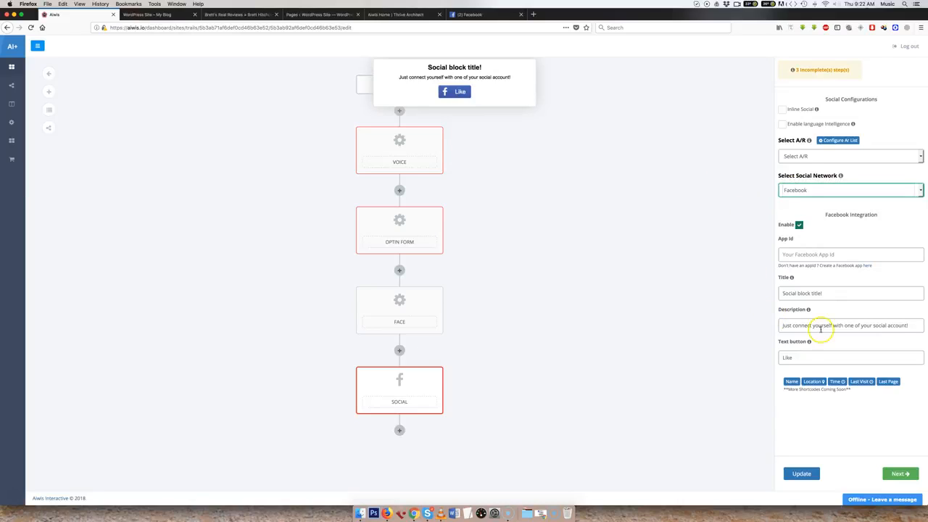
Review the Social step's description and button text fields and delete the step.
drag(911, 326, 765, 320)
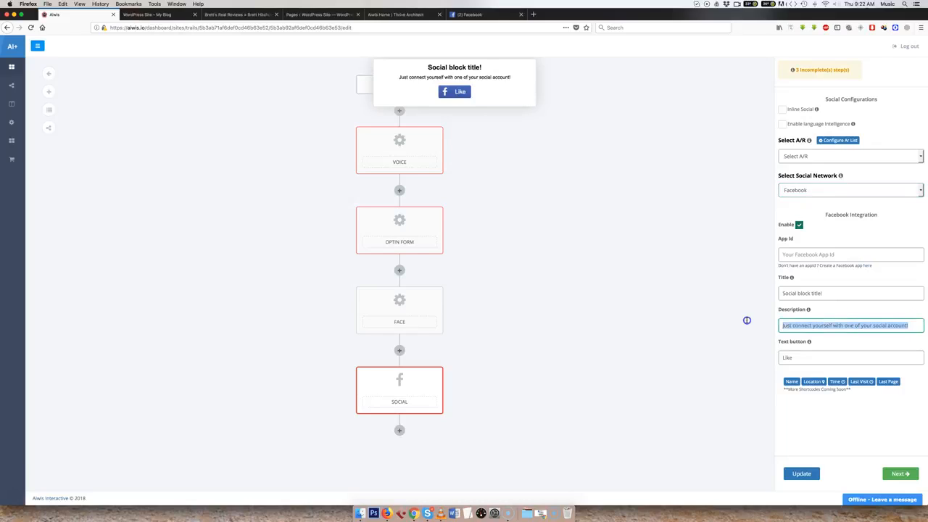
click(745, 321)
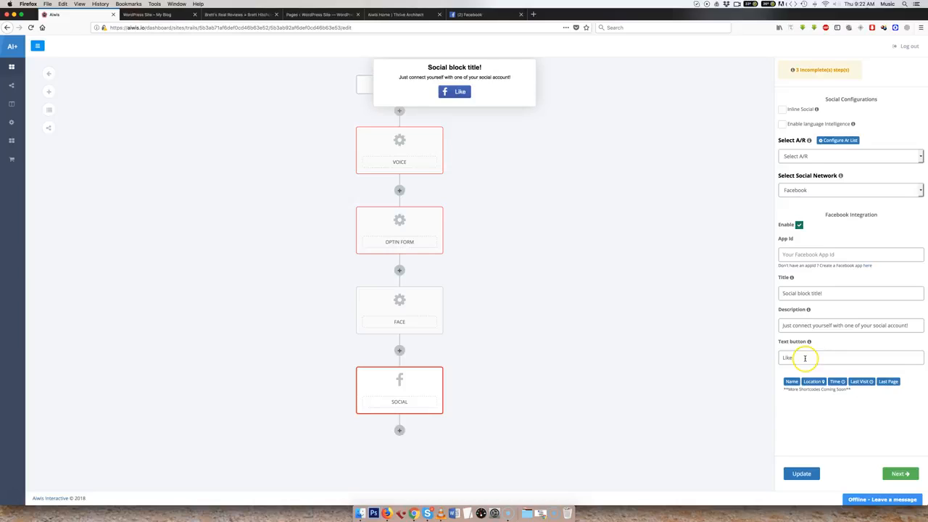
drag(805, 358, 748, 356)
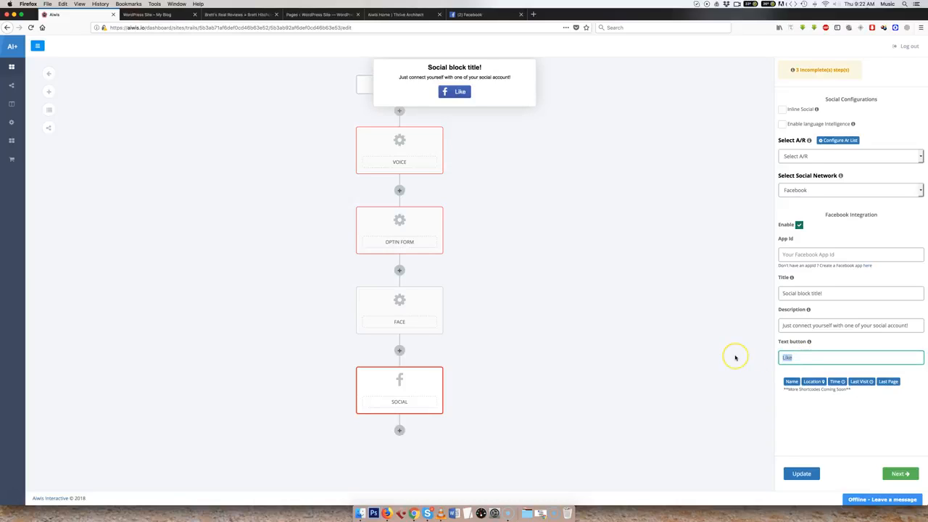
click(740, 372)
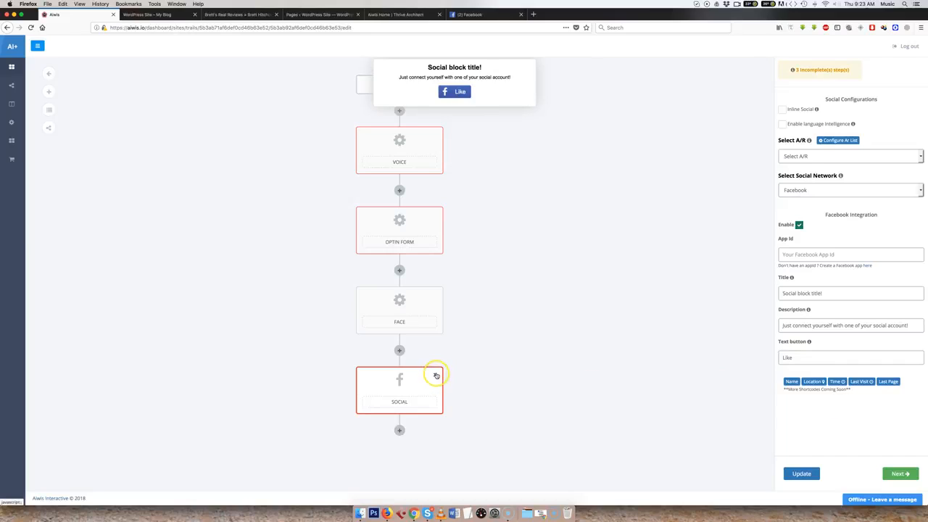
click(435, 375)
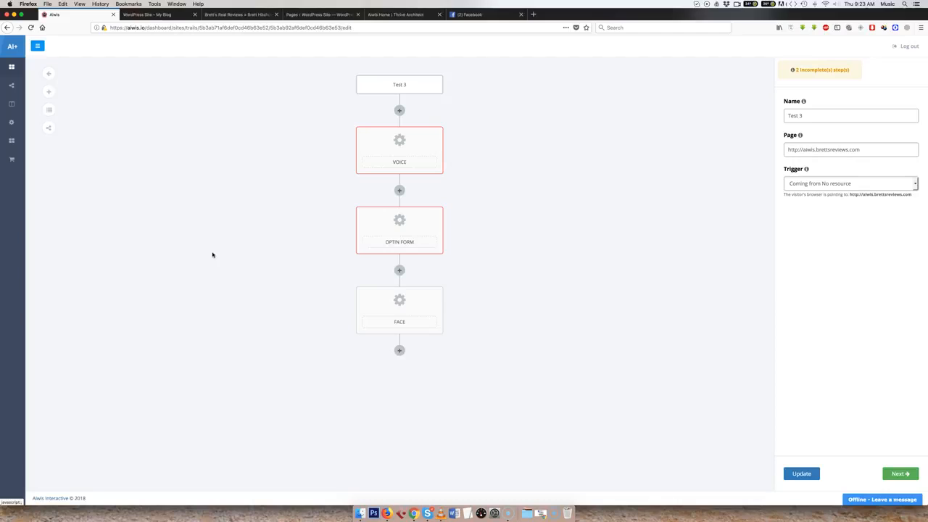
click(213, 255)
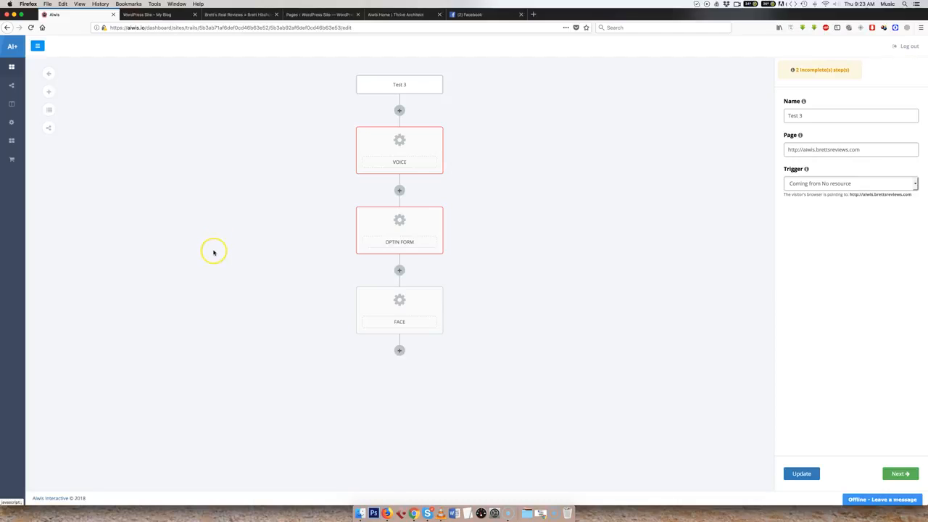